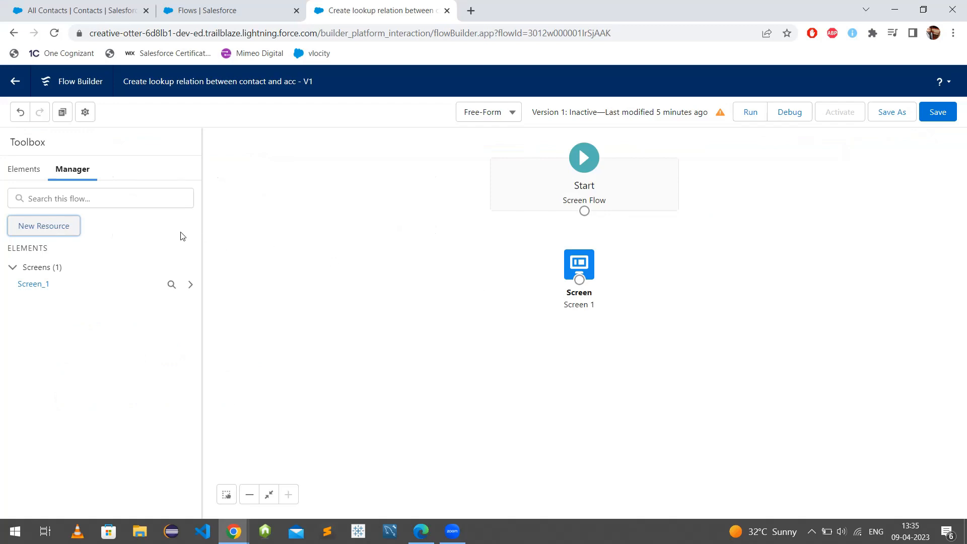
Create a variable resource with the API name Firstname and the Text data type
click(29, 168)
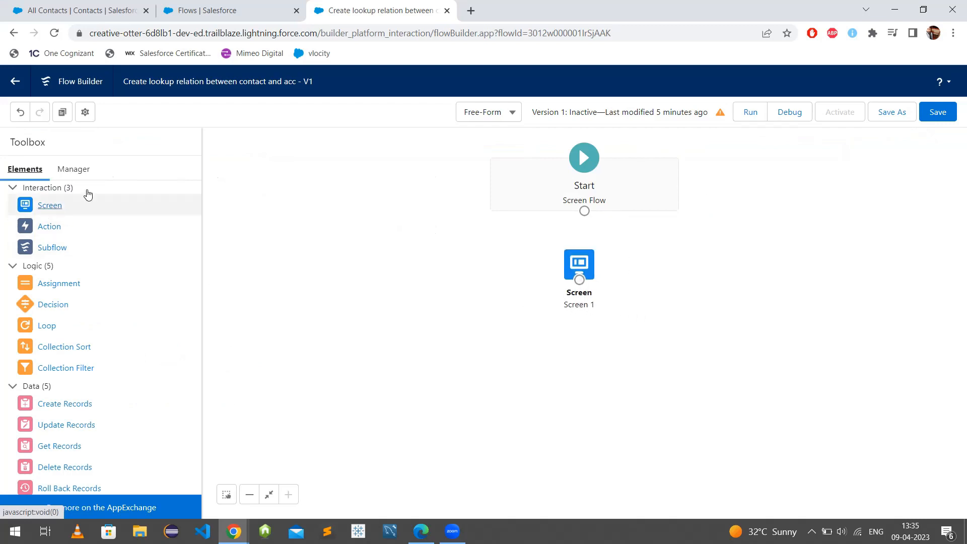
click(76, 170)
click(49, 232)
click(421, 251)
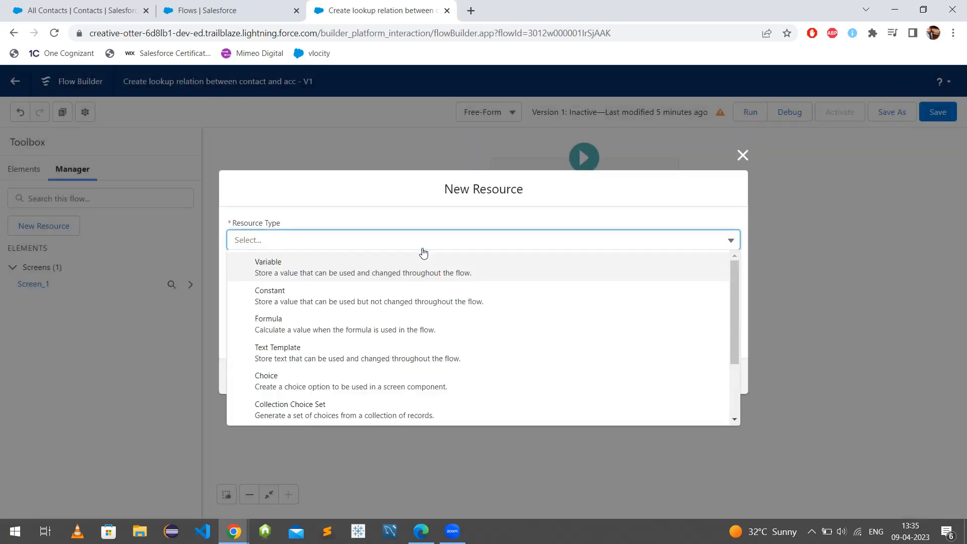
click(406, 274)
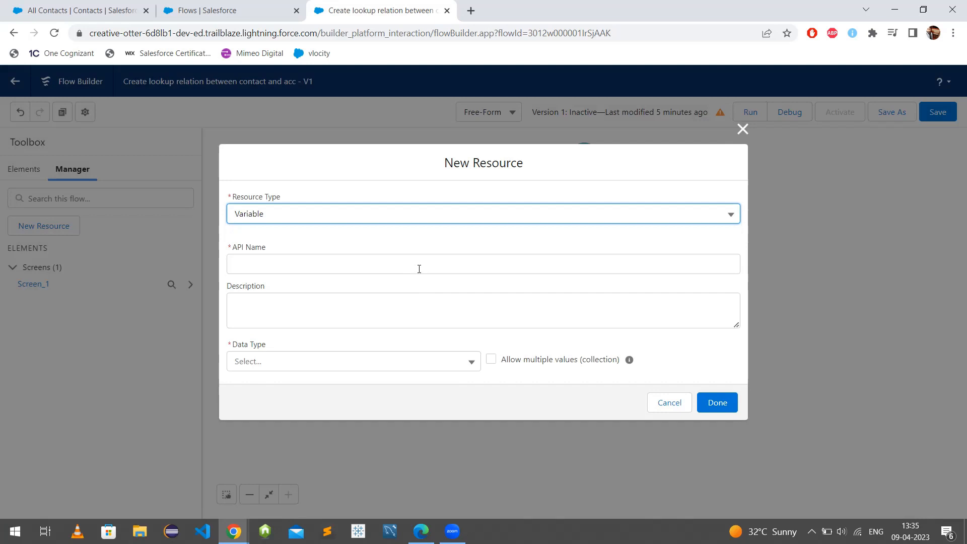
click(419, 268)
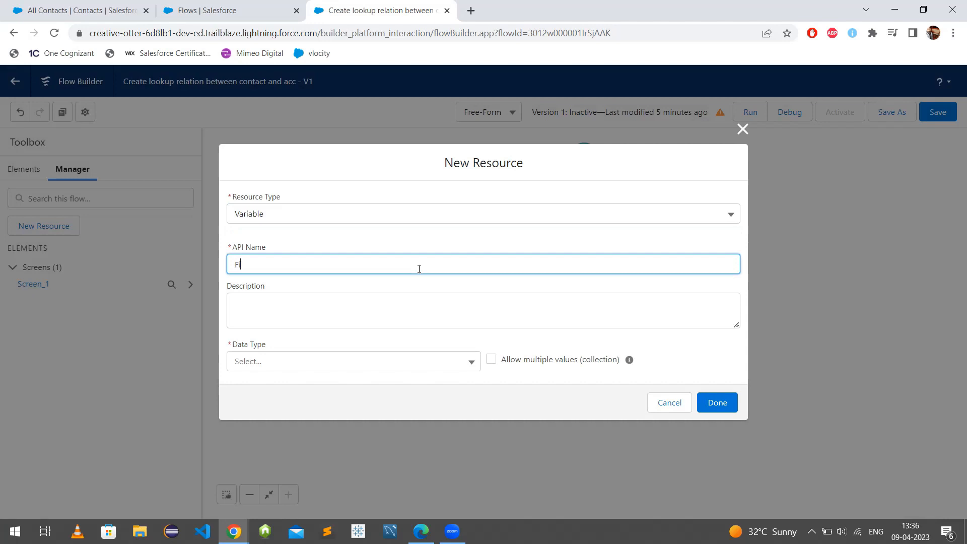
text(First name)
click(397, 286)
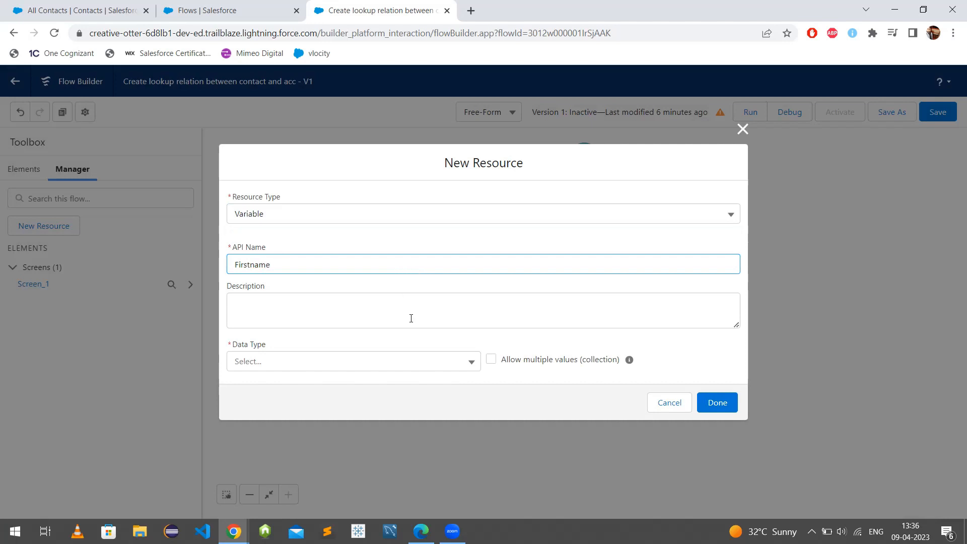
click(395, 362)
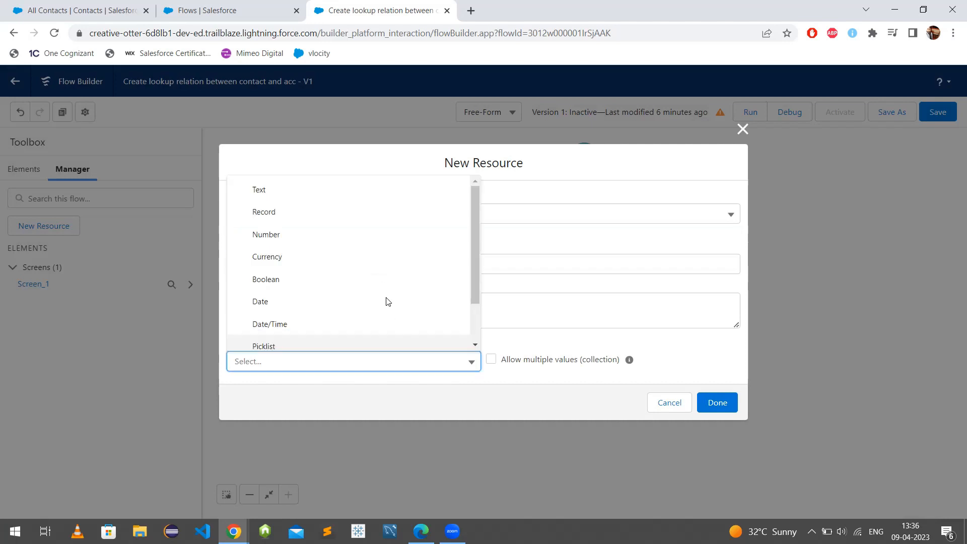
click(395, 190)
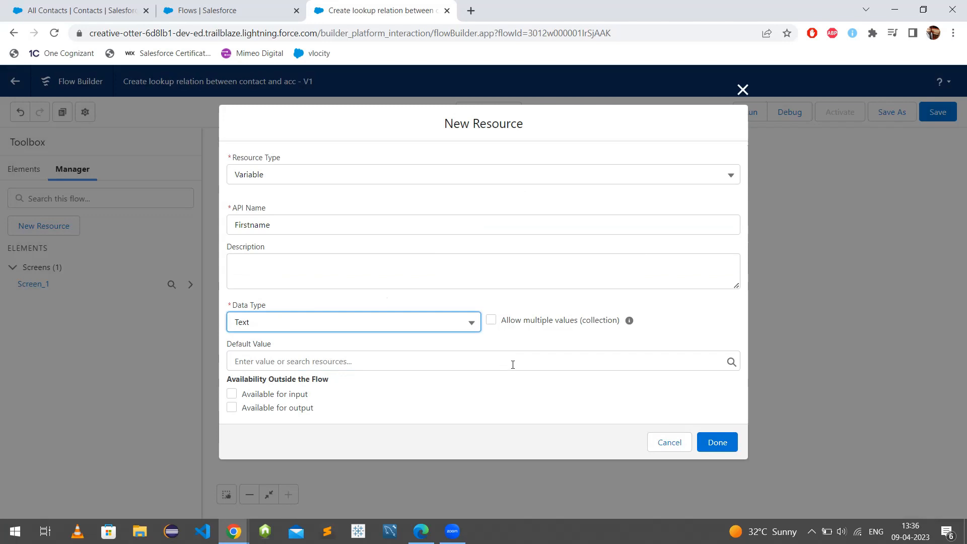
click(715, 443)
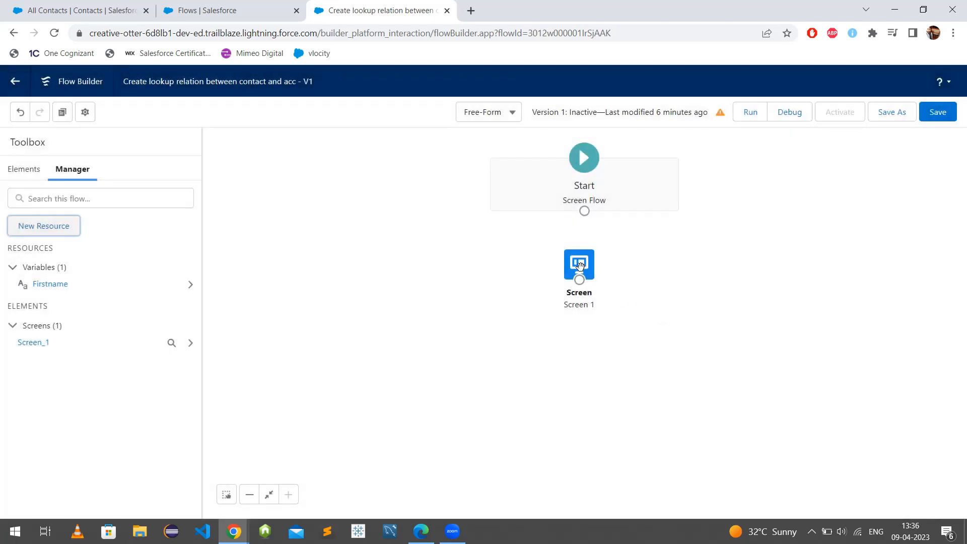
Edit Screen 1 and add a Text input component to it
double_click(581, 262)
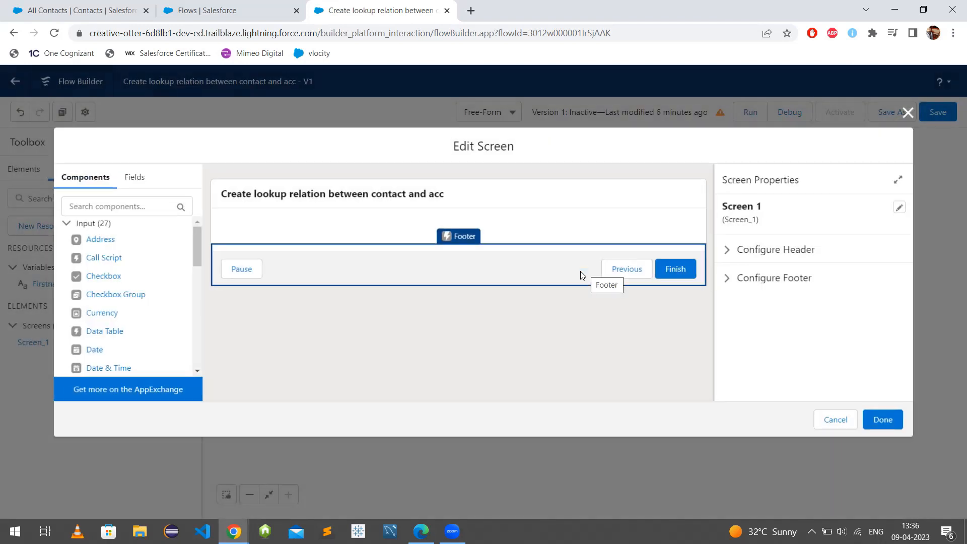
click(130, 207)
text(t)
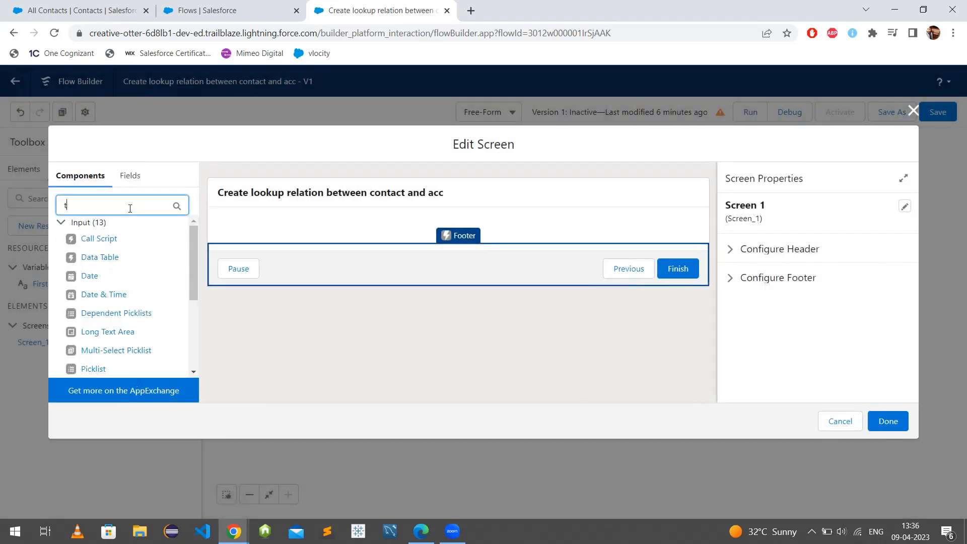
text(ext)
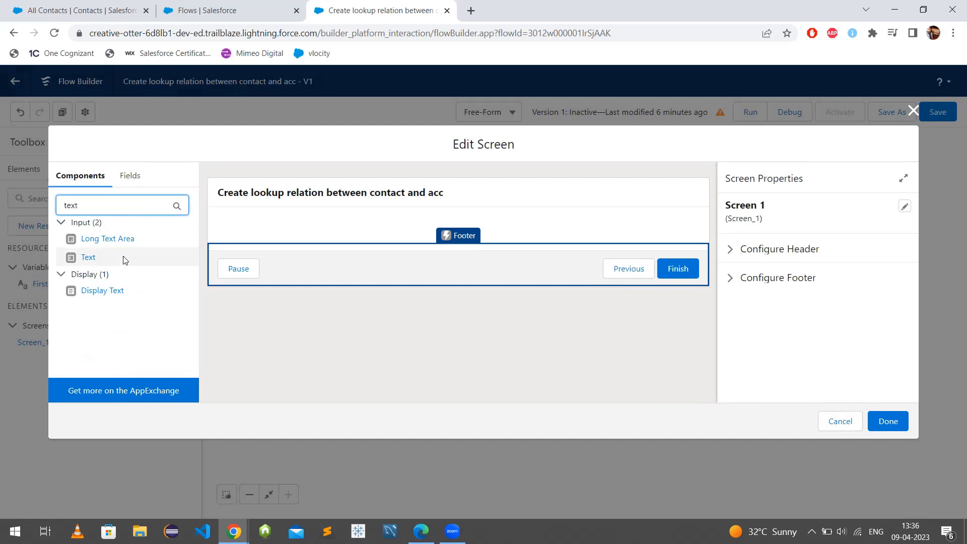
click(124, 257)
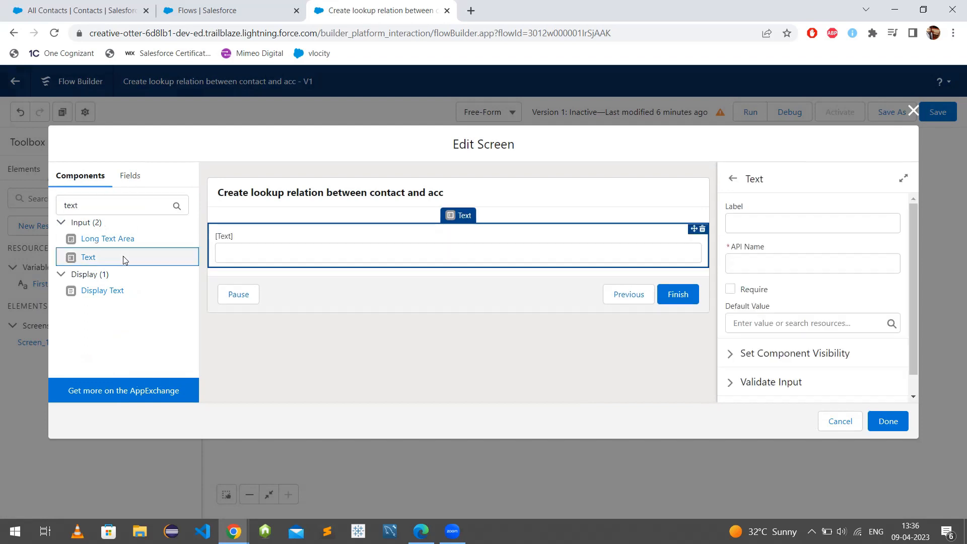
Label the text component First Name, use the Firstname variable as its default value, and finish editing the screen
click(818, 225)
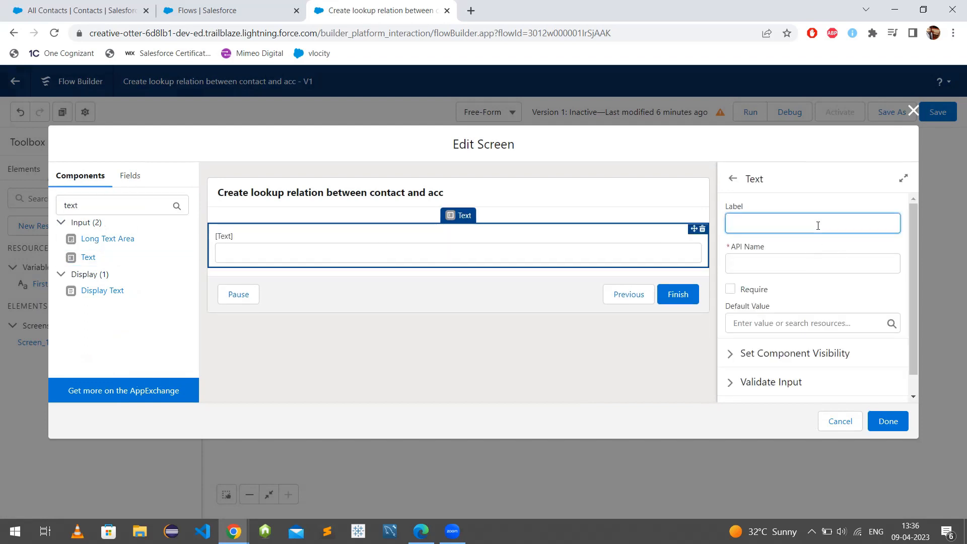
text(First Name)
click(822, 340)
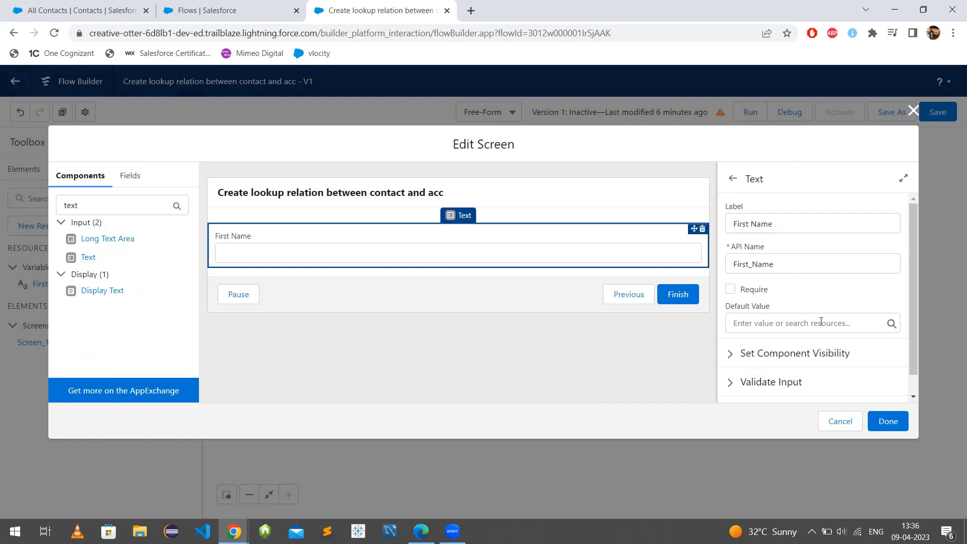
click(821, 322)
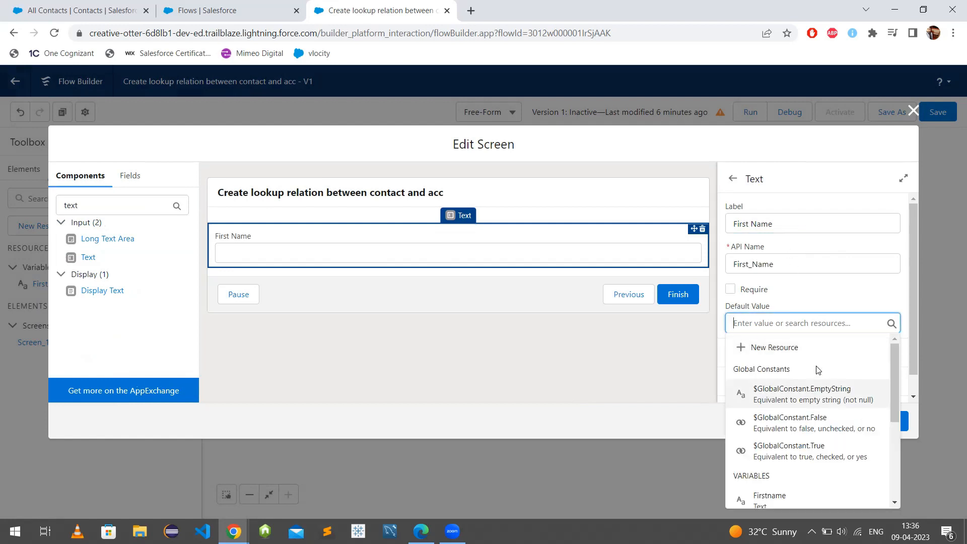
scroll(811, 413, down, 1)
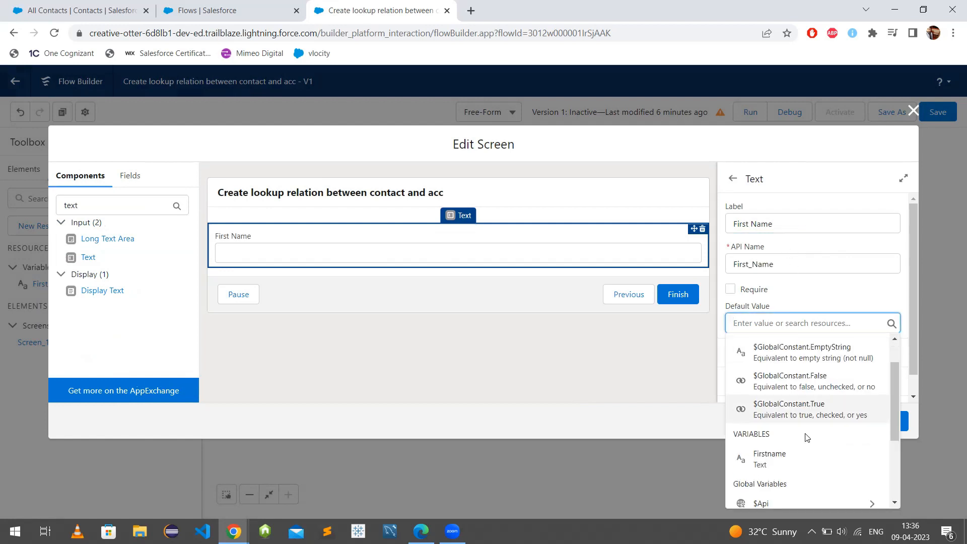
click(805, 462)
click(887, 422)
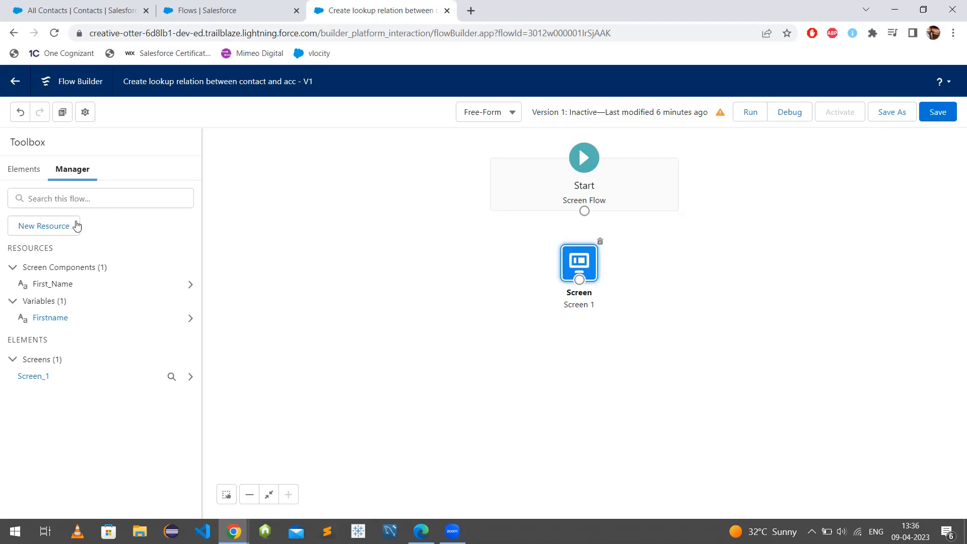
Start a new Record Choice Set resource with the API name Relatedacc, based on the Account object
click(63, 233)
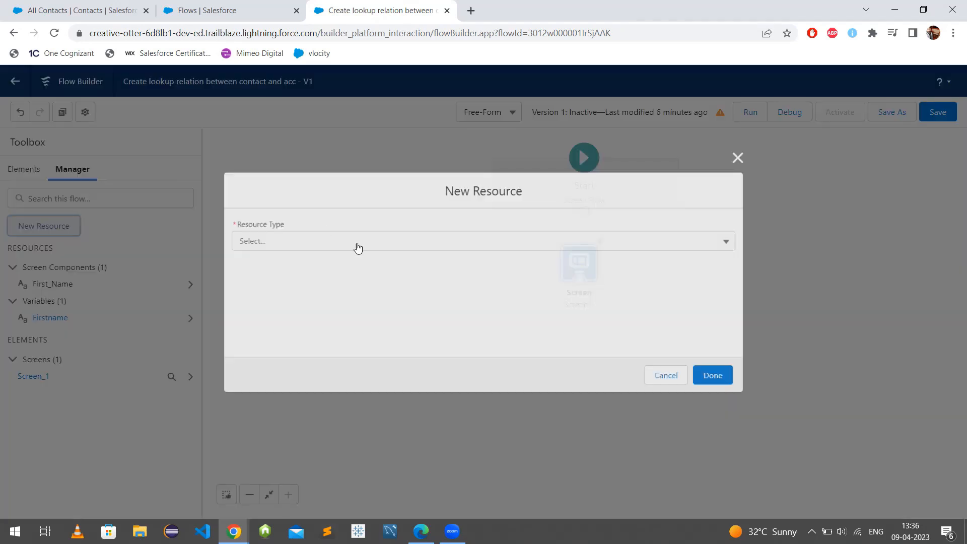
click(357, 246)
scroll(368, 373, down, 2)
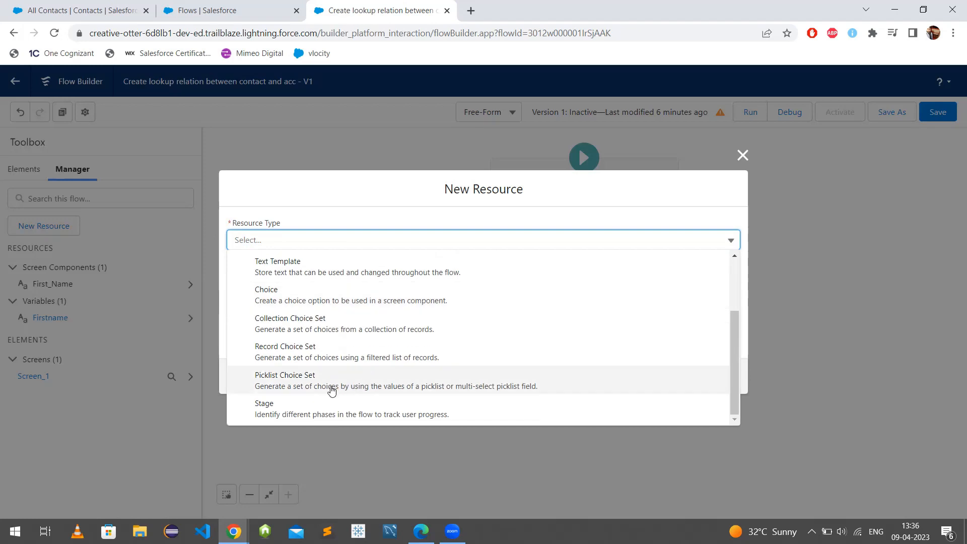
click(336, 359)
click(348, 265)
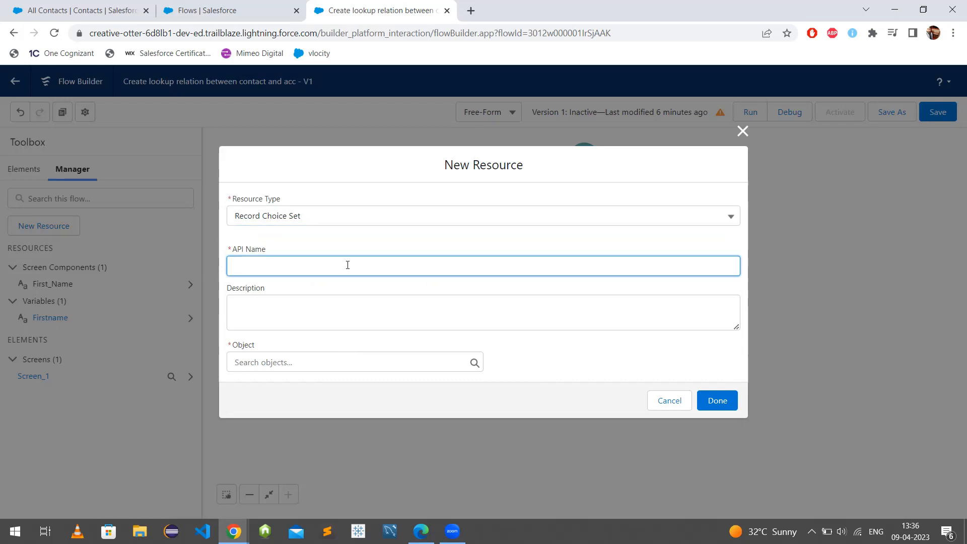
text(Relatedacc)
click(350, 362)
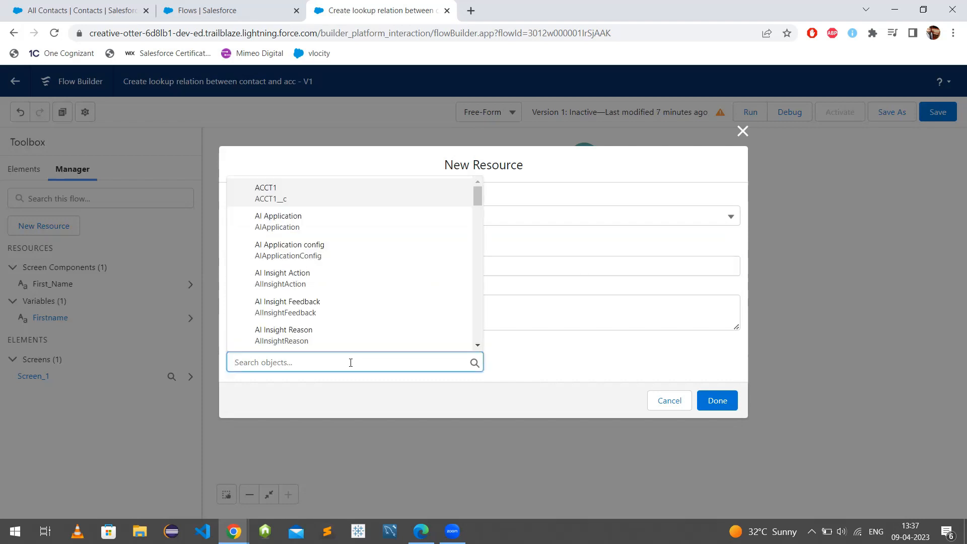
text(Acco)
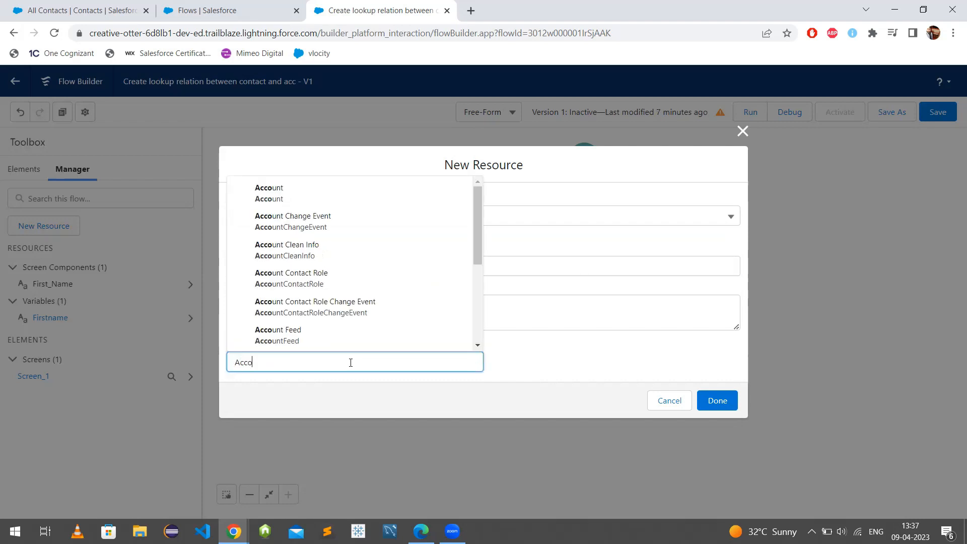
click(378, 201)
Use the account's Name field as the choice label of the record choice set
scroll(396, 282, down, 3)
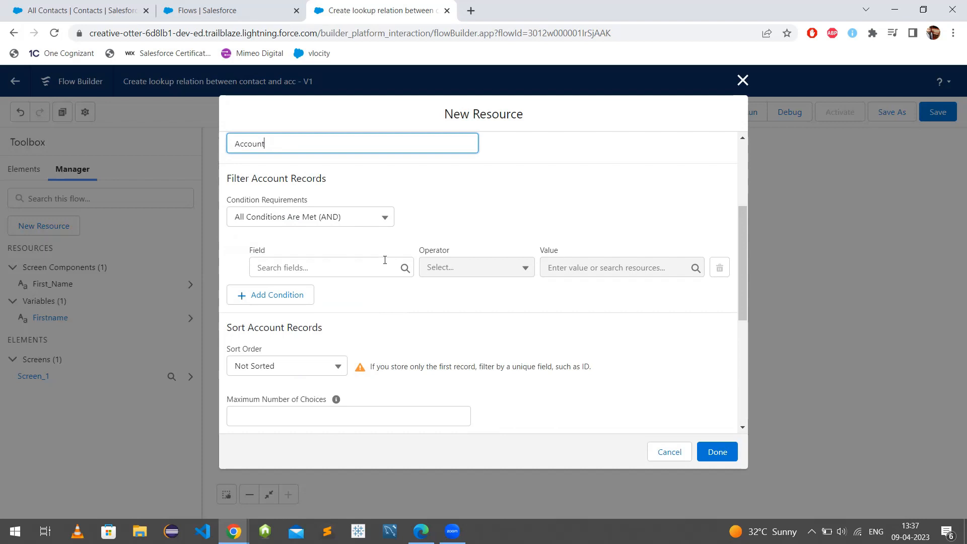
scroll(313, 319, down, 1)
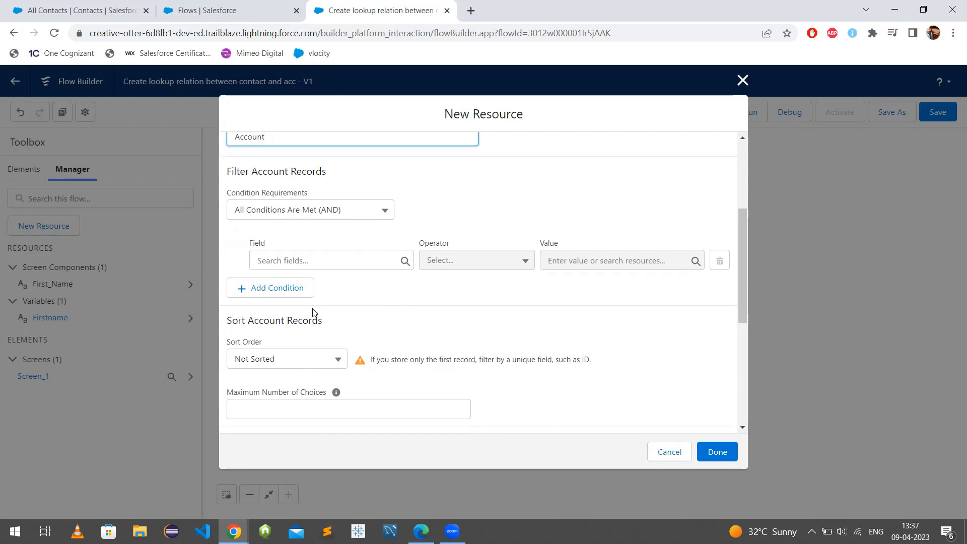
scroll(307, 342, down, 3)
click(310, 352)
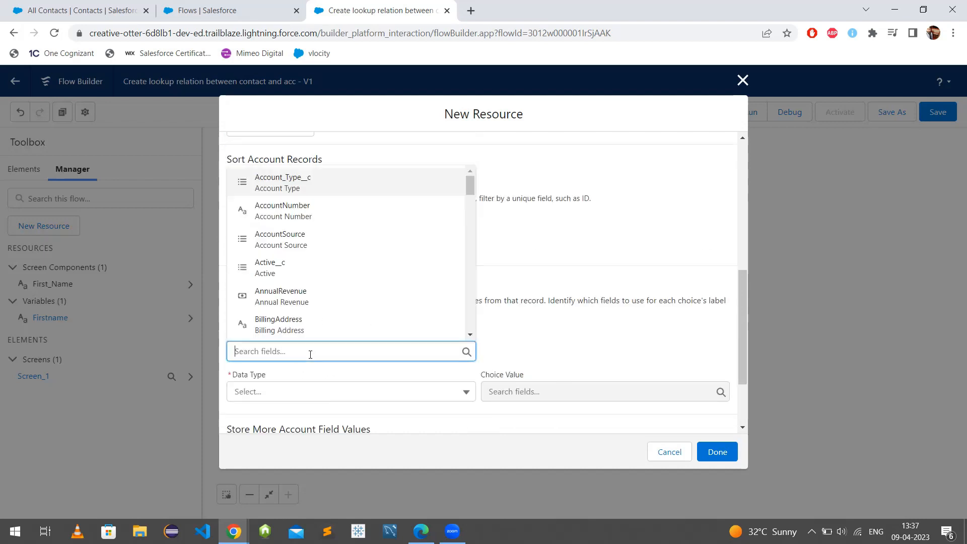
text(name)
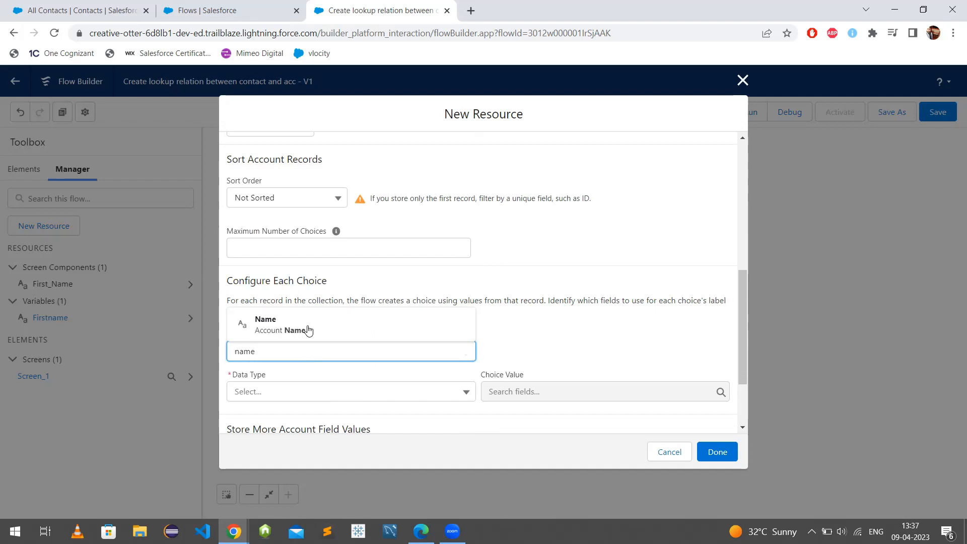
click(308, 330)
Set the choice data type to Text and the choice value to the Id field
scroll(341, 368, down, 2)
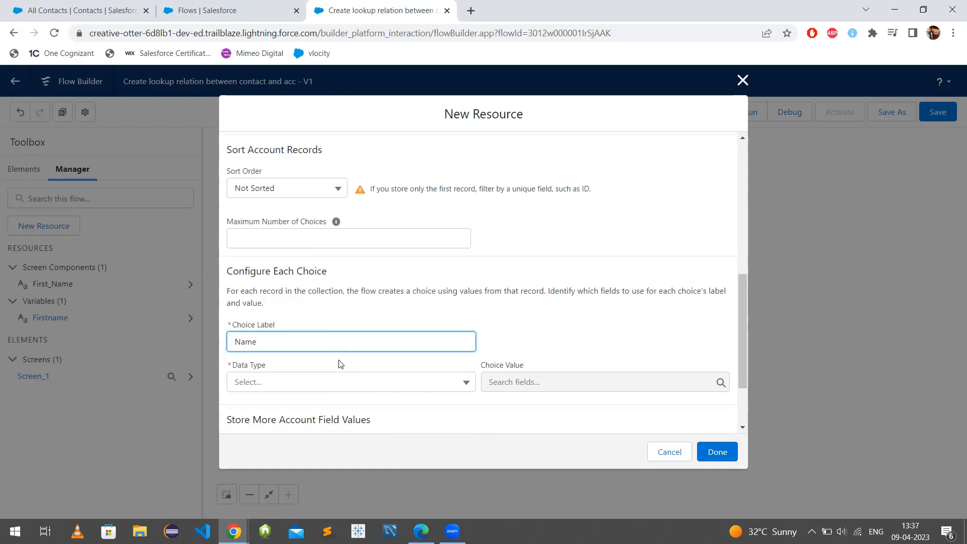
click(354, 310)
click(351, 334)
click(611, 310)
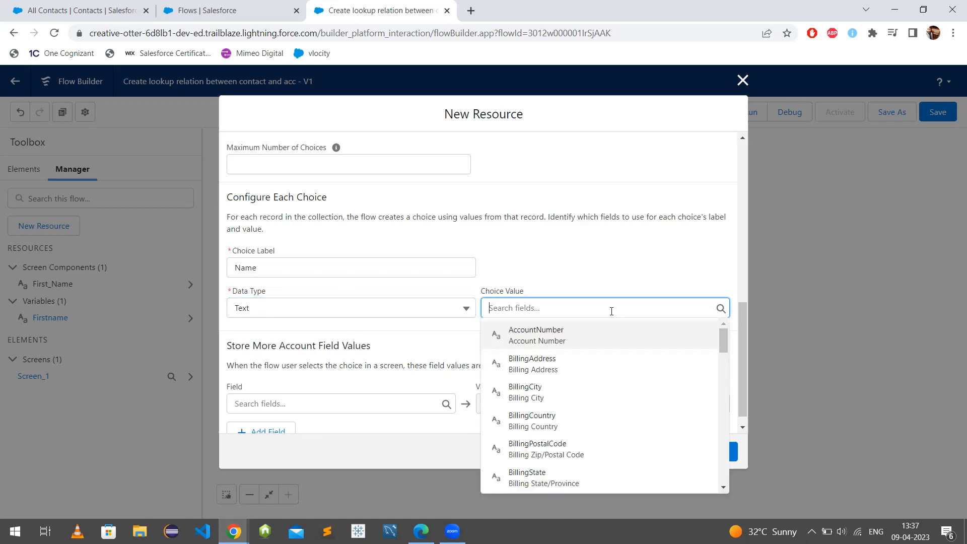
text(i)
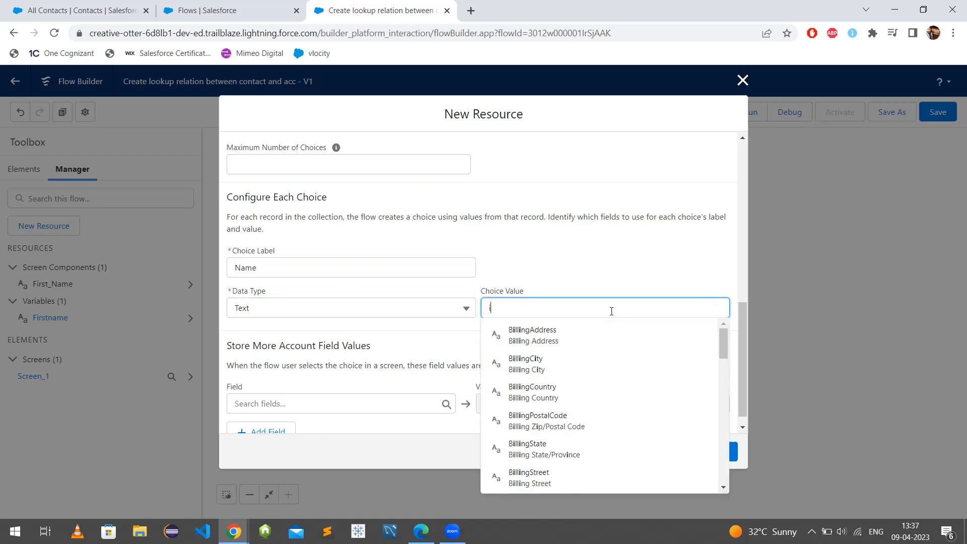
text(d)
click(582, 418)
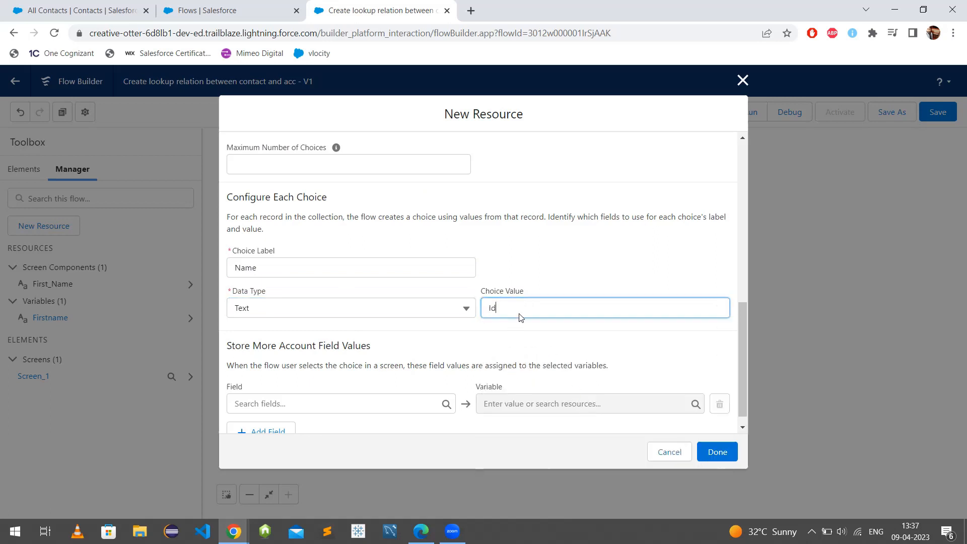
Review the Relatedacc settings and try to finish the resource with the account filter condition left empty
scroll(539, 326, up, 4)
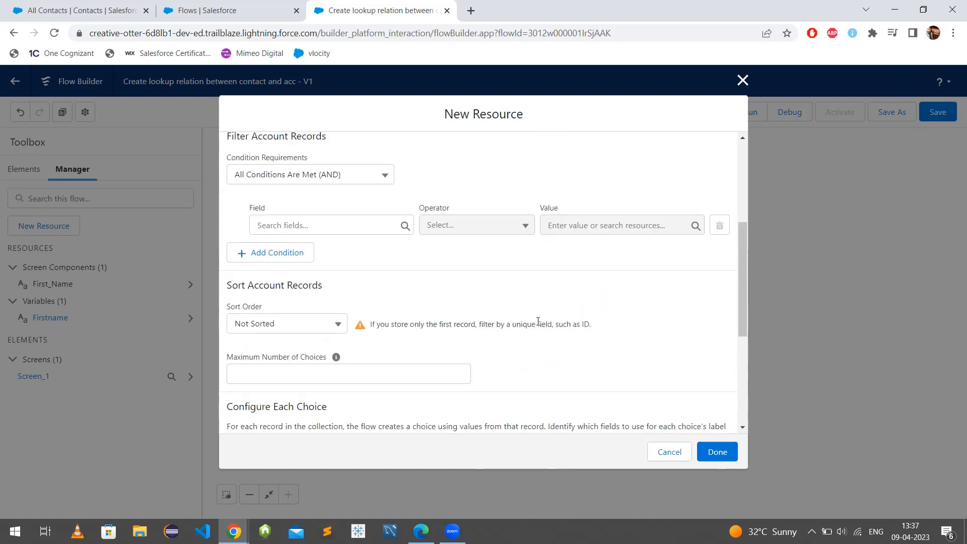
scroll(538, 321, up, 1)
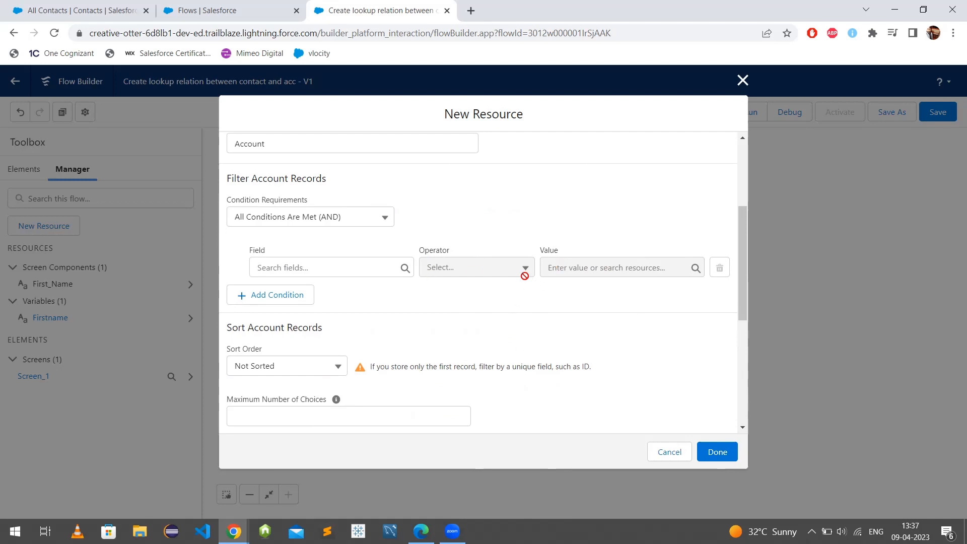
scroll(487, 315, up, 2)
scroll(504, 309, up, 2)
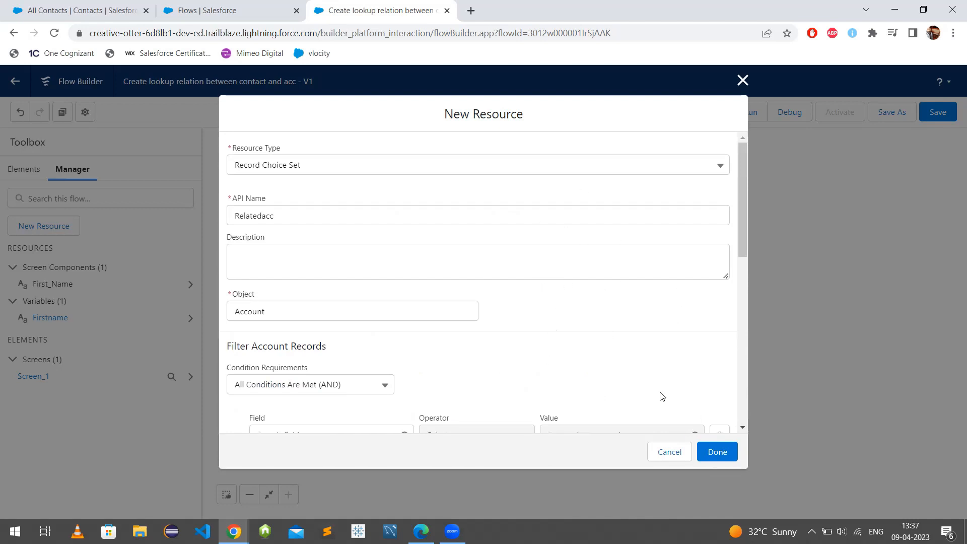
click(714, 460)
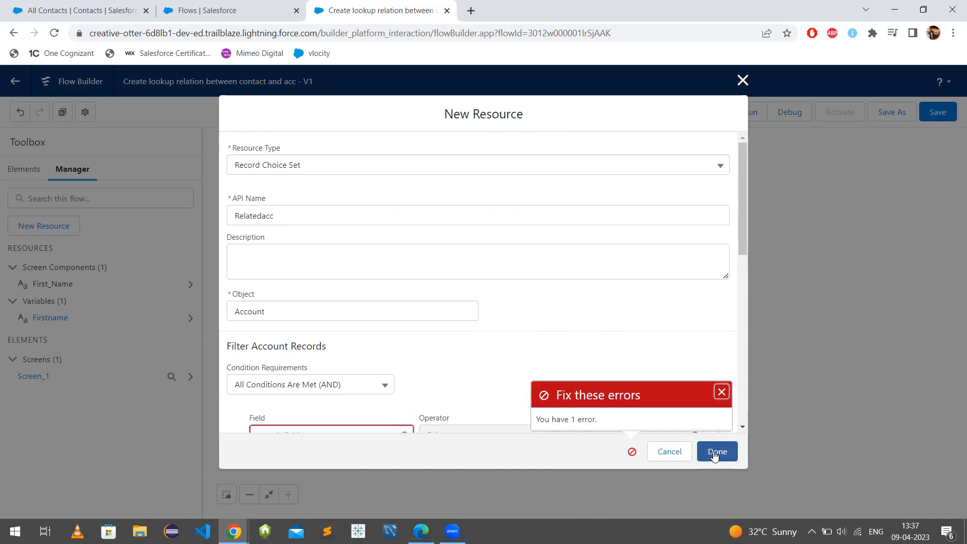
Set the Relatedacc condition requirements to None—Get All Account Records and finish creating the resource
scroll(618, 341, down, 2)
click(316, 261)
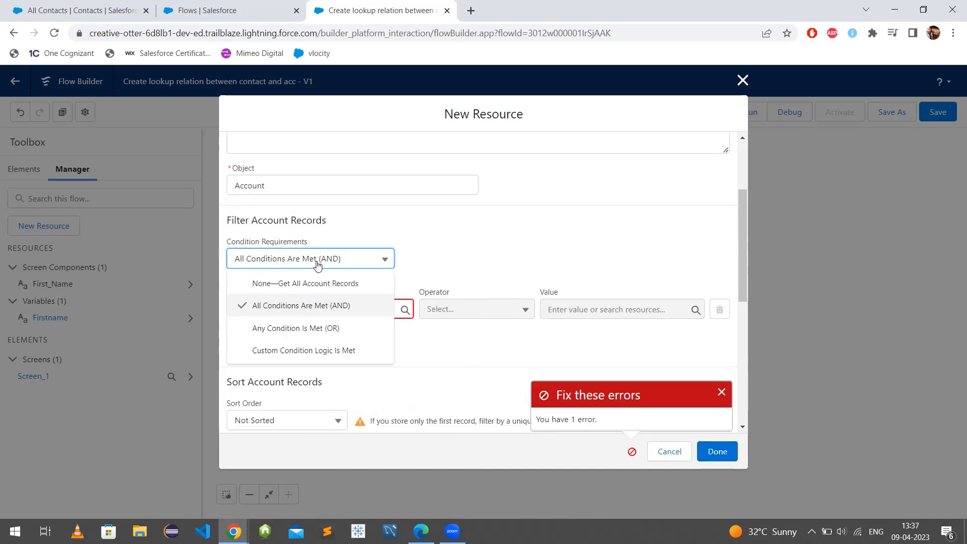
click(314, 283)
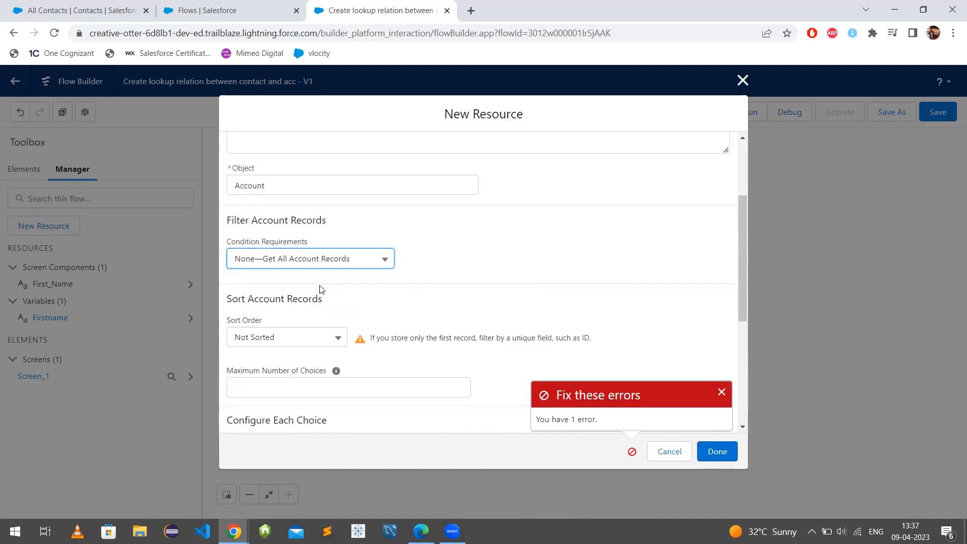
scroll(706, 398, down, 3)
click(721, 392)
scroll(719, 428, up, 5)
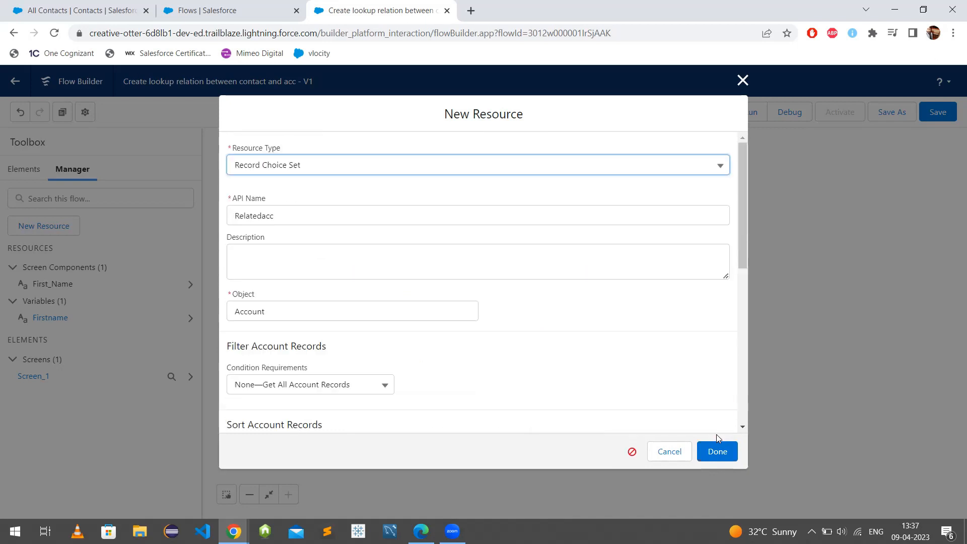
scroll(600, 351, down, 5)
click(723, 452)
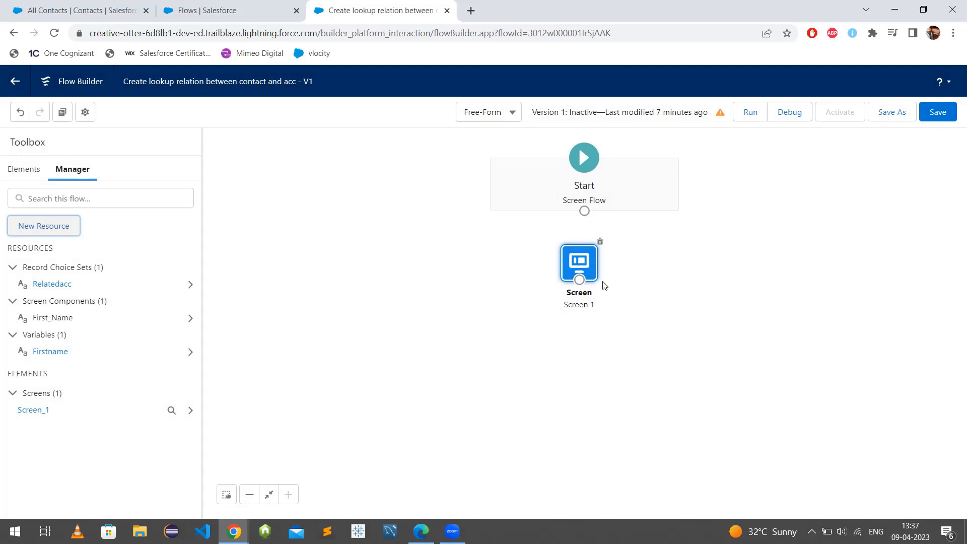
Open Screen 1 for editing and add a Picklist component below the First Name input
double_click(579, 267)
click(112, 206)
text(p)
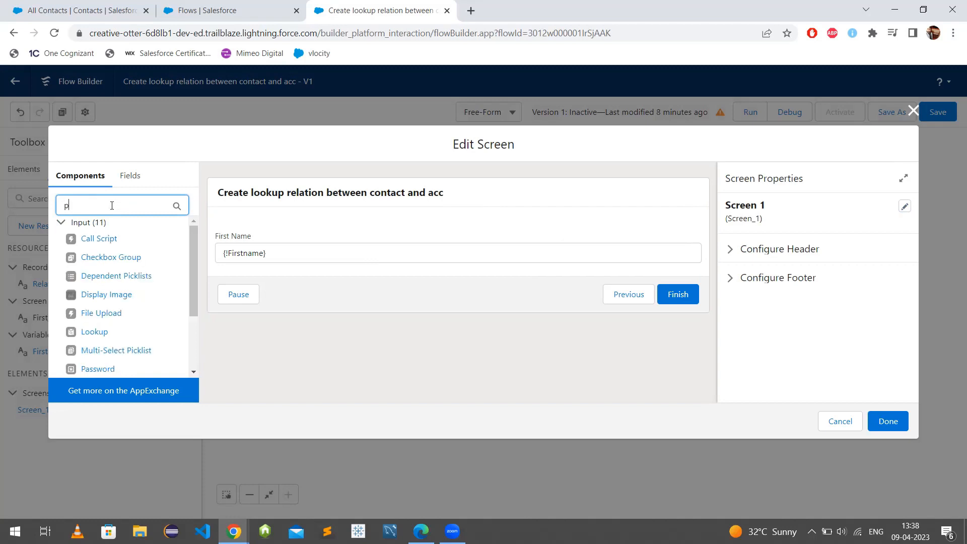
text(c)
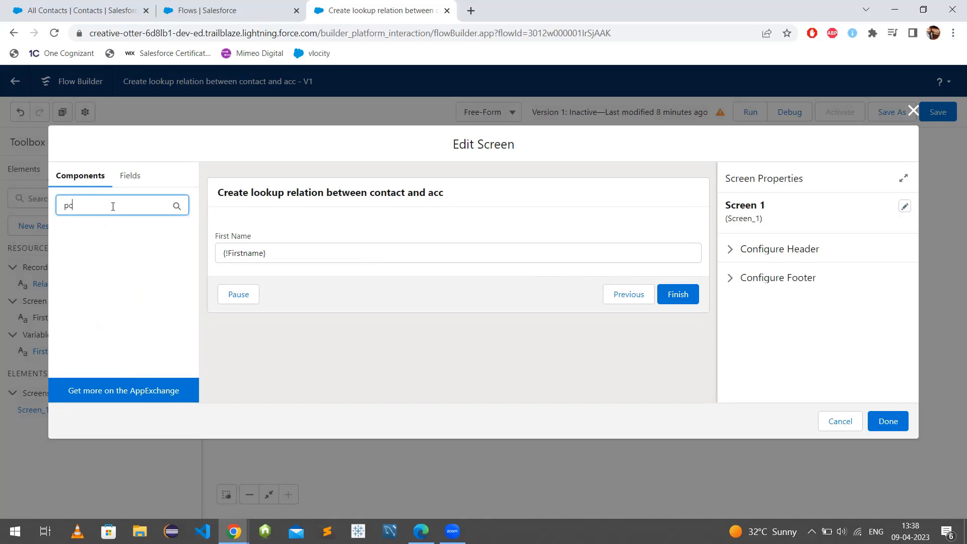
key(BackSpace)
text(ick)
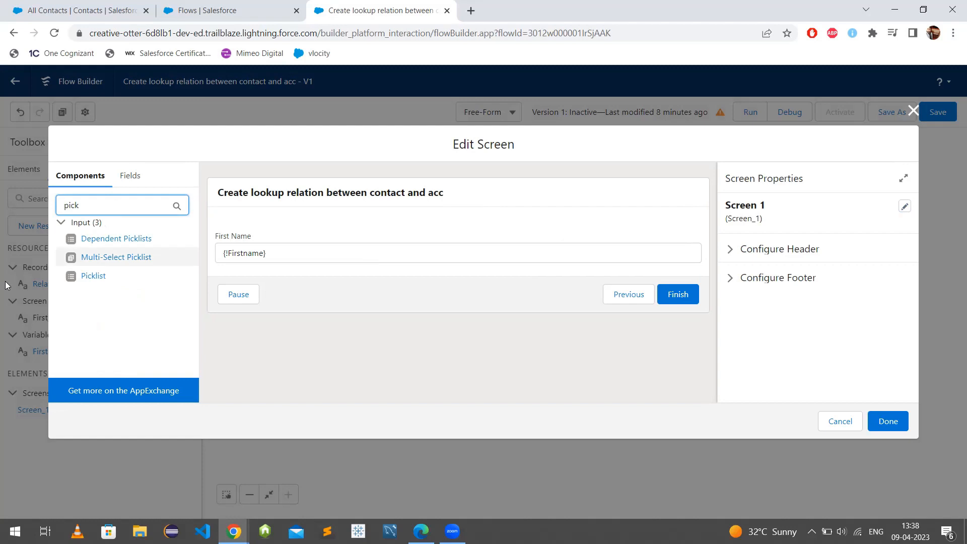
click(91, 276)
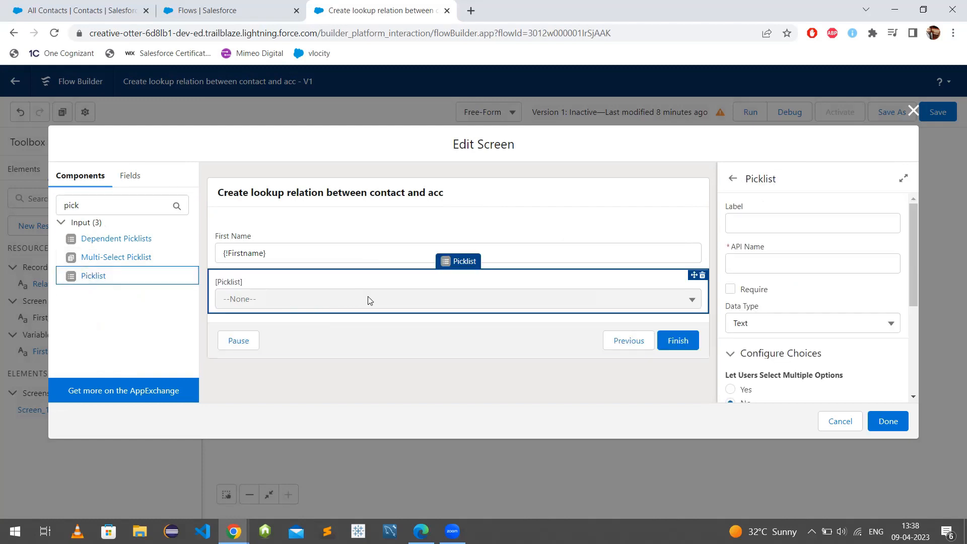
Label the new picklist Account, with the API name Account
click(798, 225)
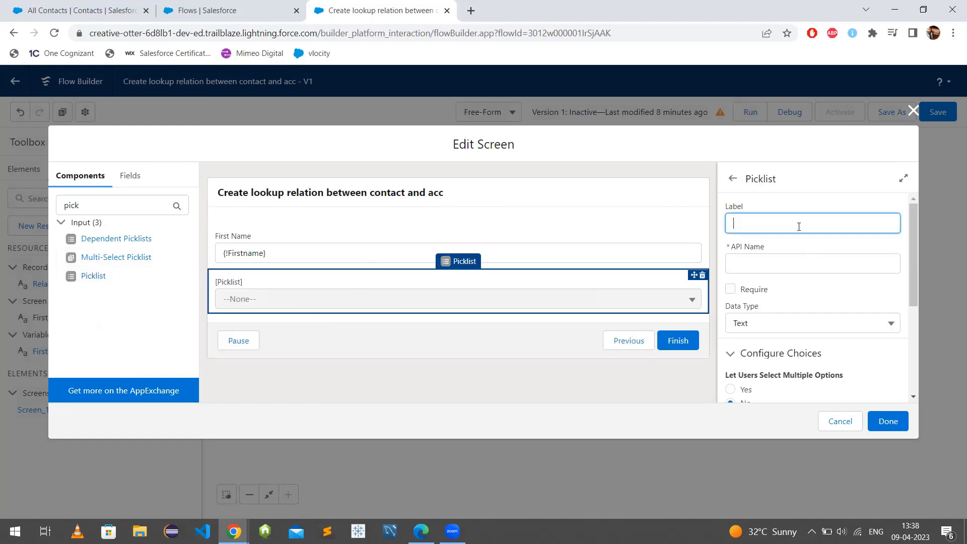
text(Account)
click(783, 245)
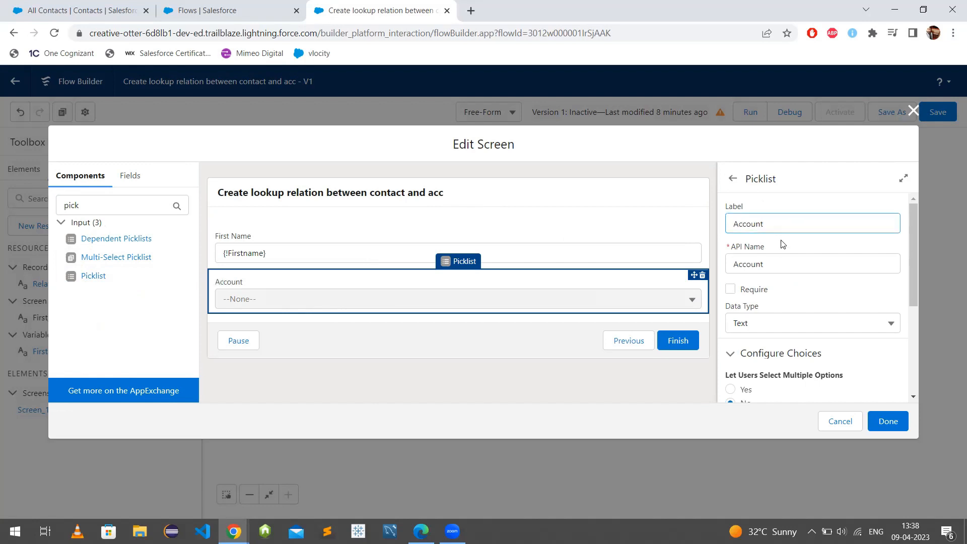
Use the Relatedacc record choice set as the Account picklist's choice and finish editing the screen
scroll(808, 330, down, 2)
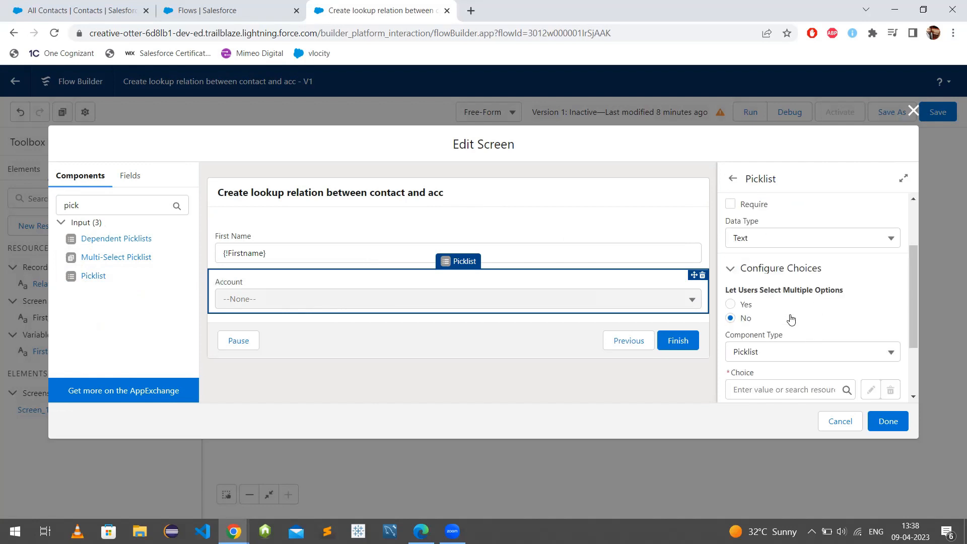
scroll(799, 323, down, 2)
click(798, 308)
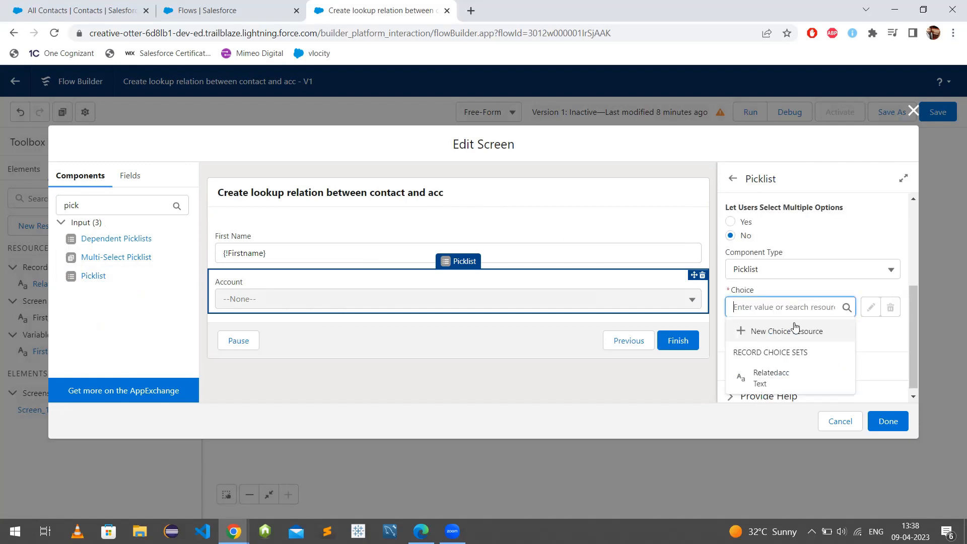
click(789, 380)
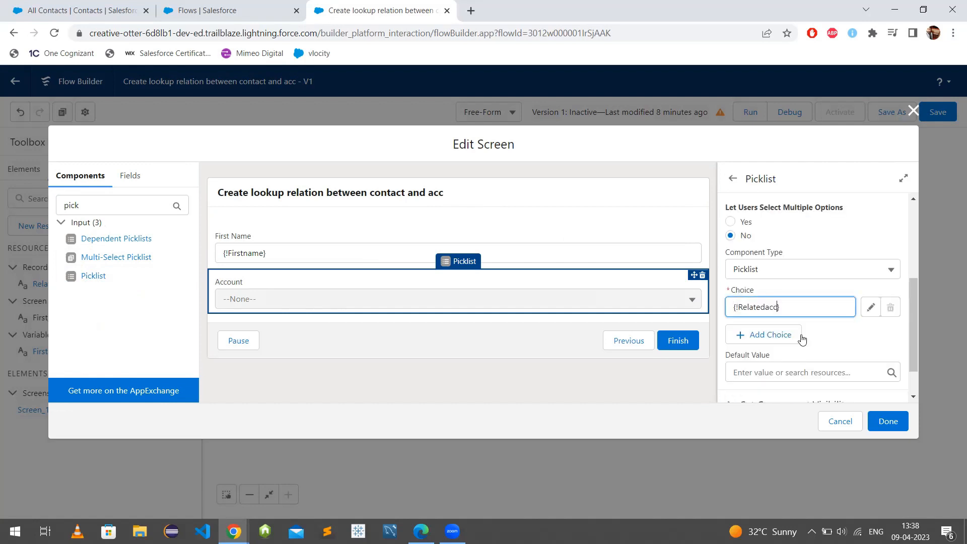
click(889, 422)
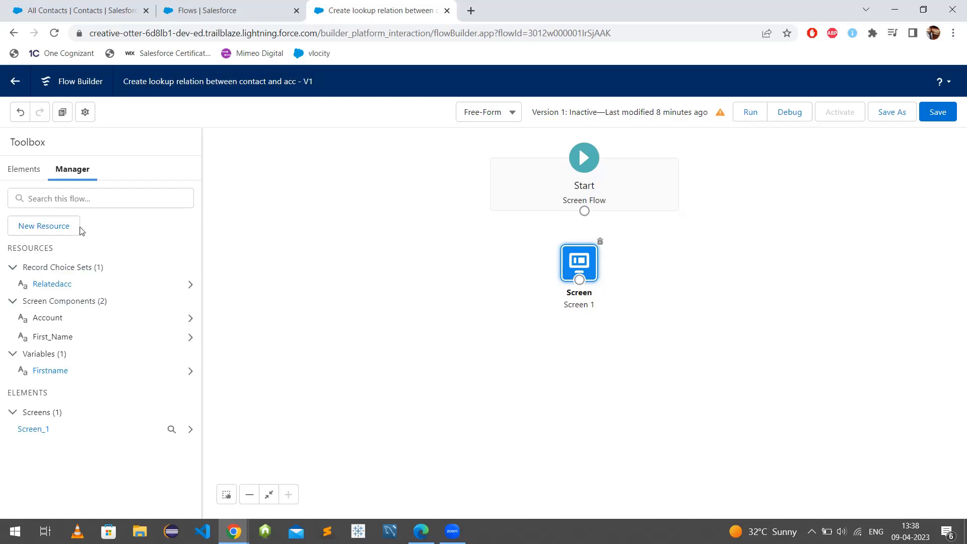
Add a Create Records element below Screen 1 on the canvas and label it Create Contact Rec
click(30, 174)
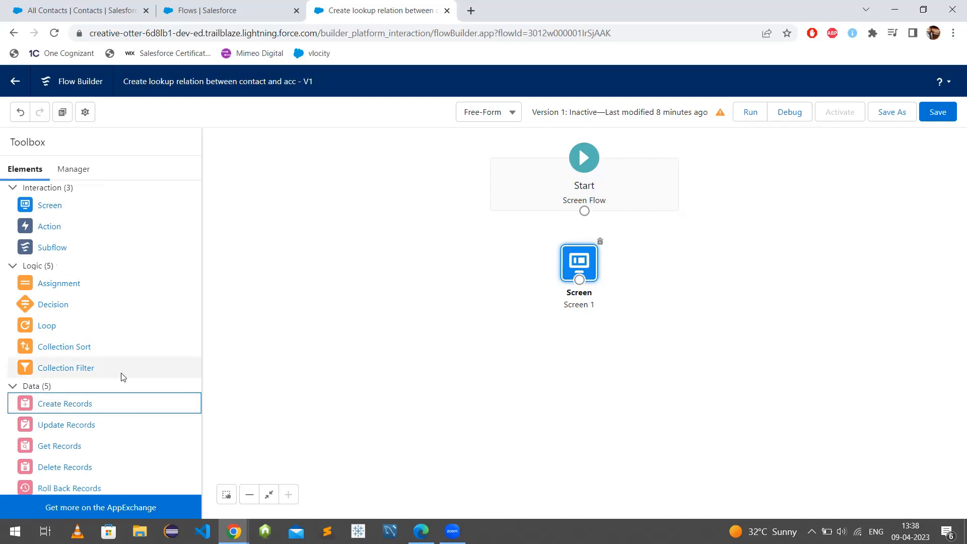
drag(90, 403, 580, 332)
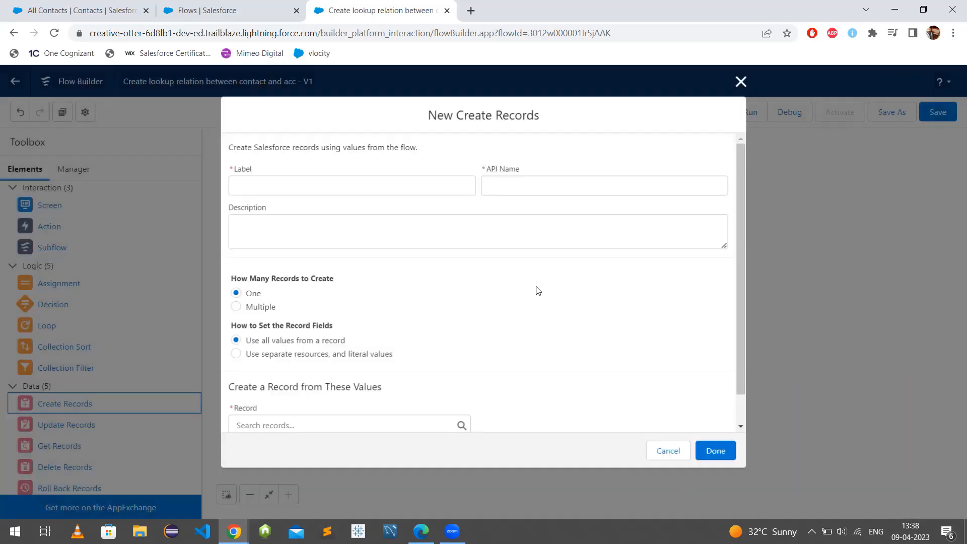
text(Create Contact Rec)
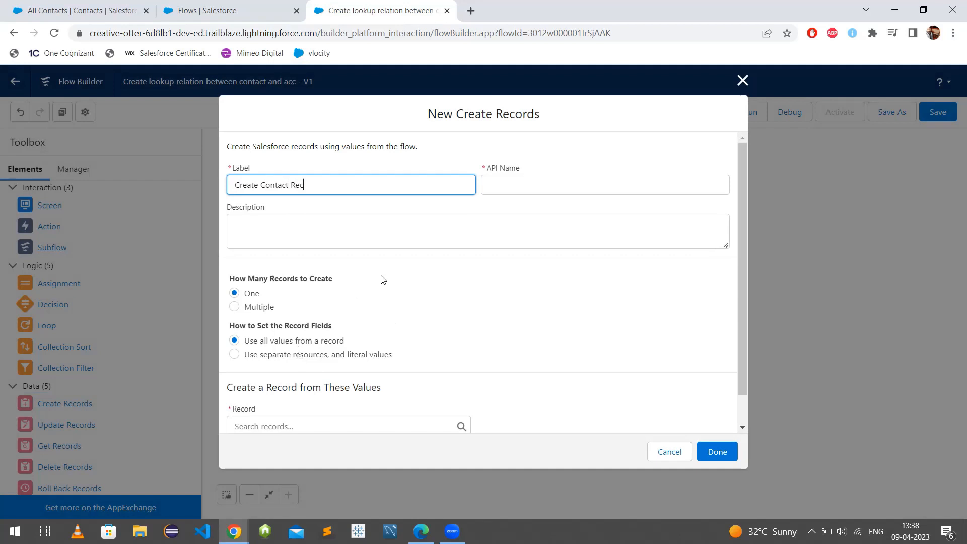
Set the record fields from separate resources and literal values, and choose Contact as the object to create
scroll(352, 302, down, 1)
click(355, 318)
click(324, 416)
text(o)
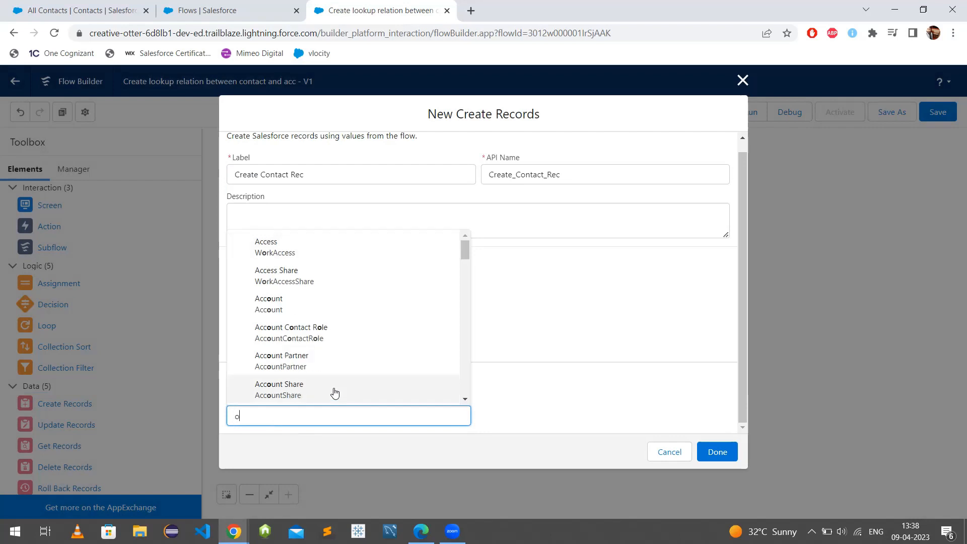
key(BackSpace)
text(c)
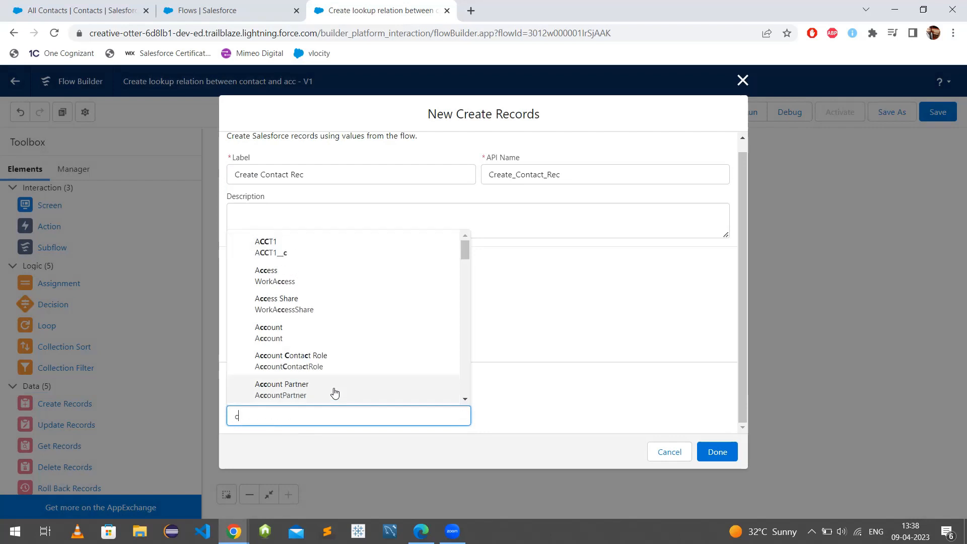
text(o)
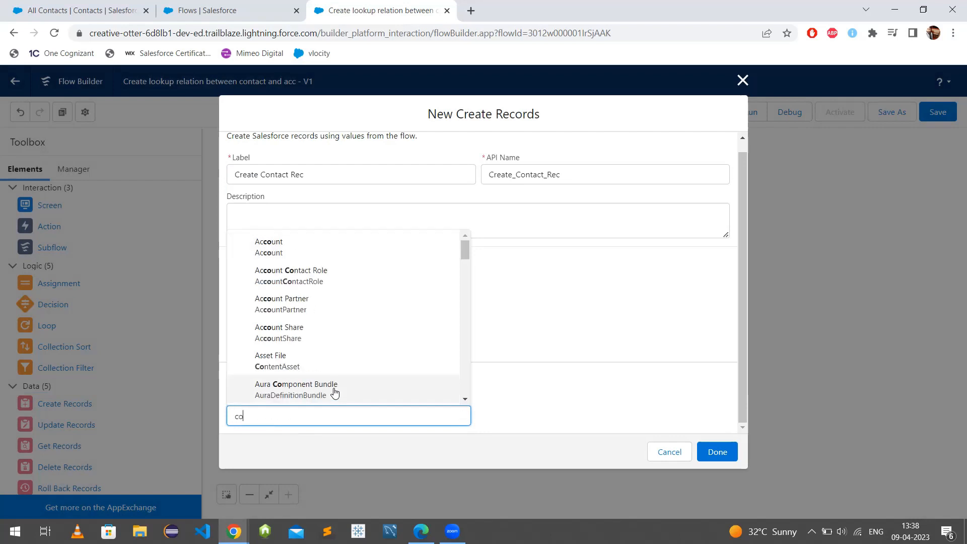
text(ntact)
click(352, 306)
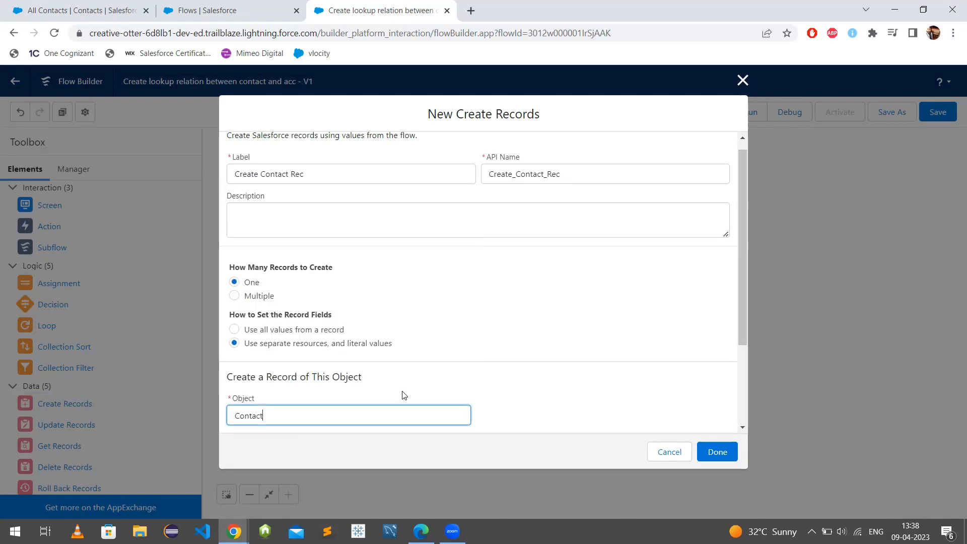
Assign the Firstname variable to the contact's FirstName field
scroll(403, 395, down, 3)
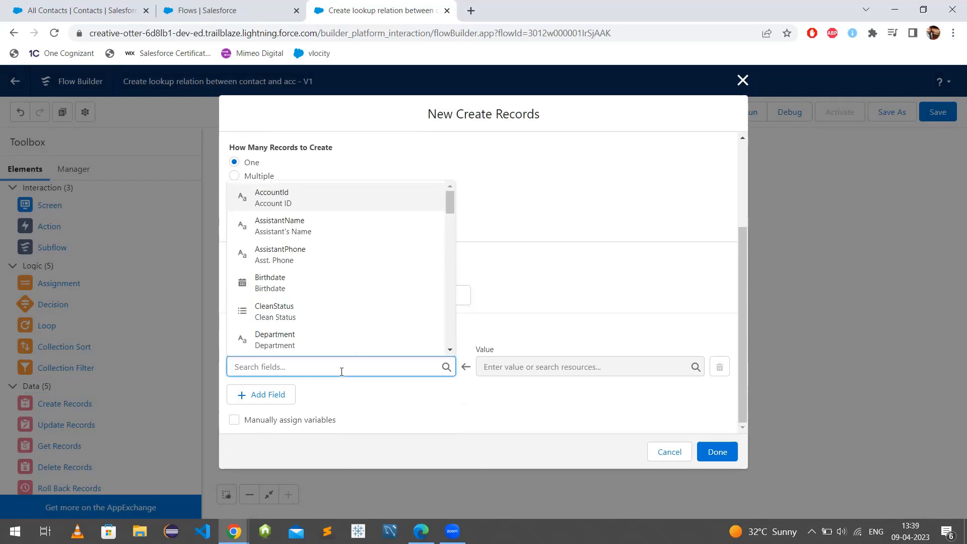
text(First)
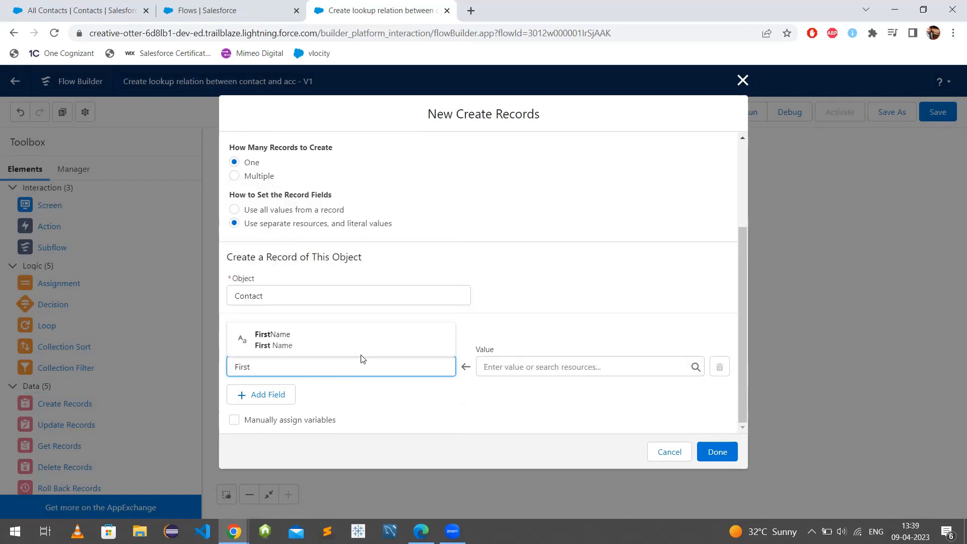
click(361, 353)
click(509, 367)
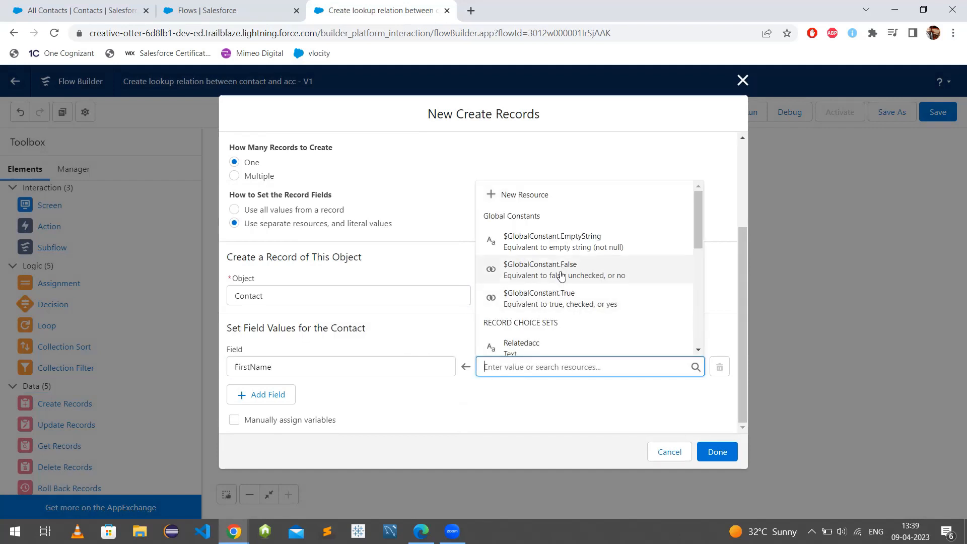
scroll(567, 312, down, 3)
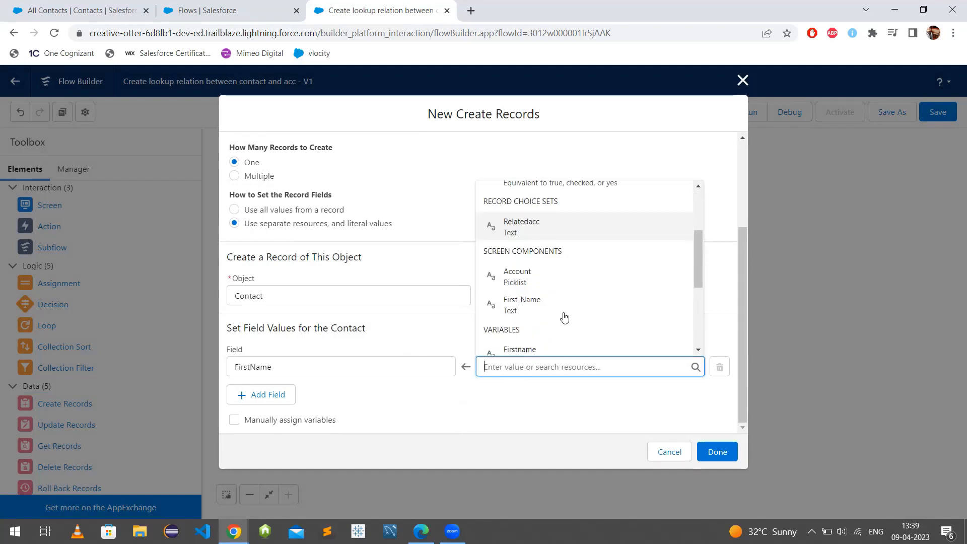
click(551, 350)
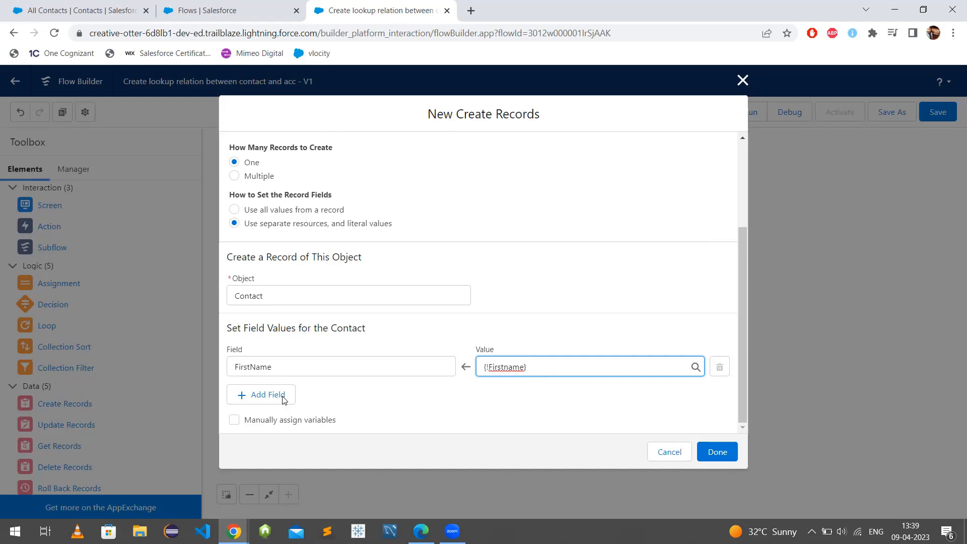
Add a second field assignment for the contact, using the AccountId field
scroll(377, 366, down, 1)
click(378, 366)
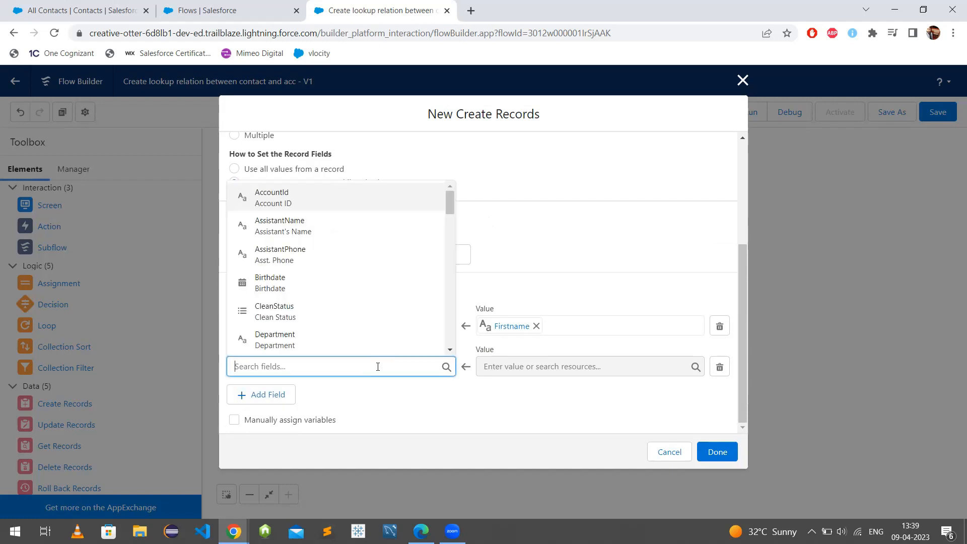
text(Accoun)
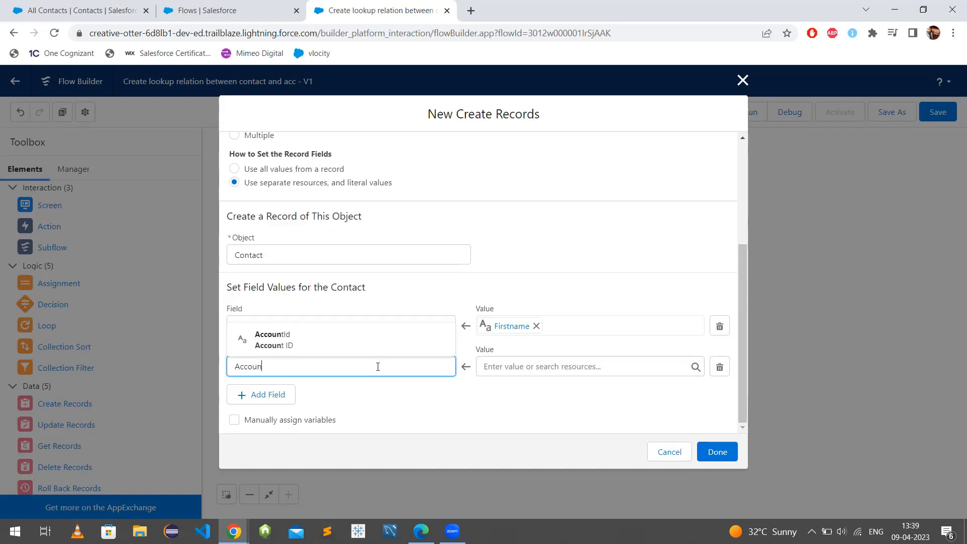
click(363, 335)
click(521, 366)
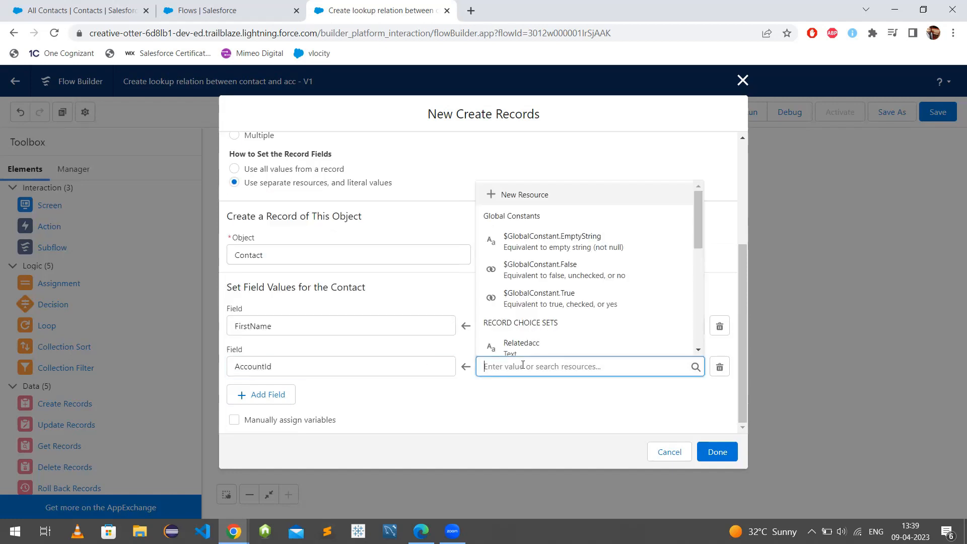
scroll(576, 248, down, 3)
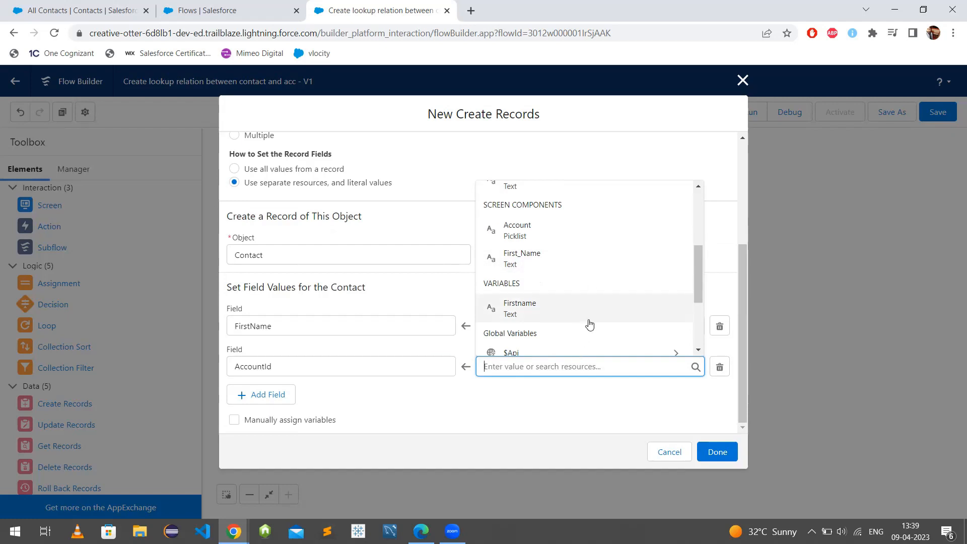
scroll(589, 323, up, 3)
text(Accou)
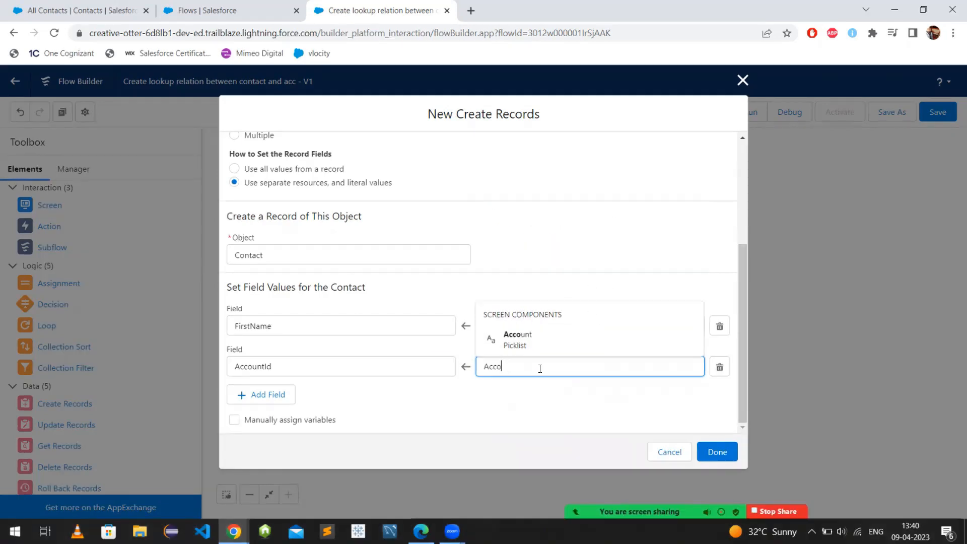
key(BackSpace)
key(BackSpace)
key(BackSpace)
key(BackSpace)
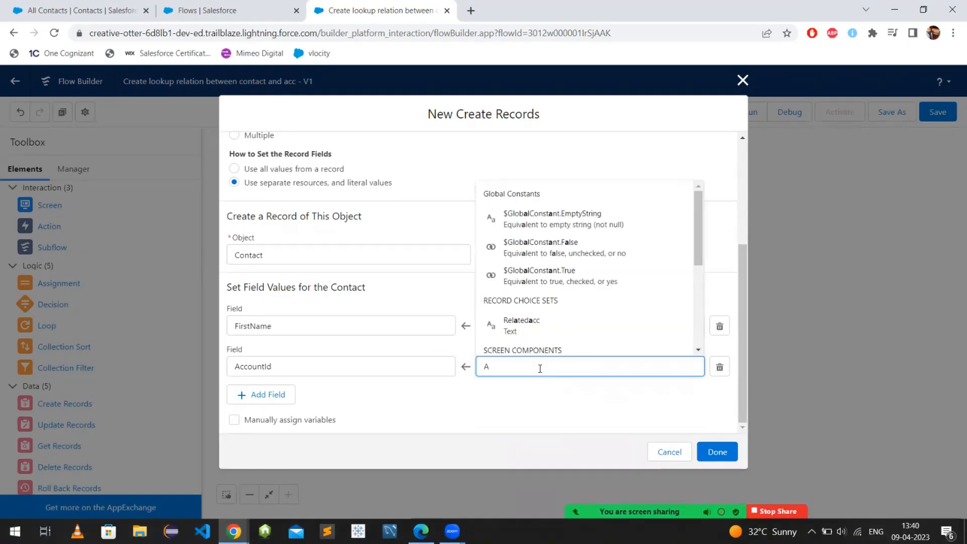
key(BackSpace)
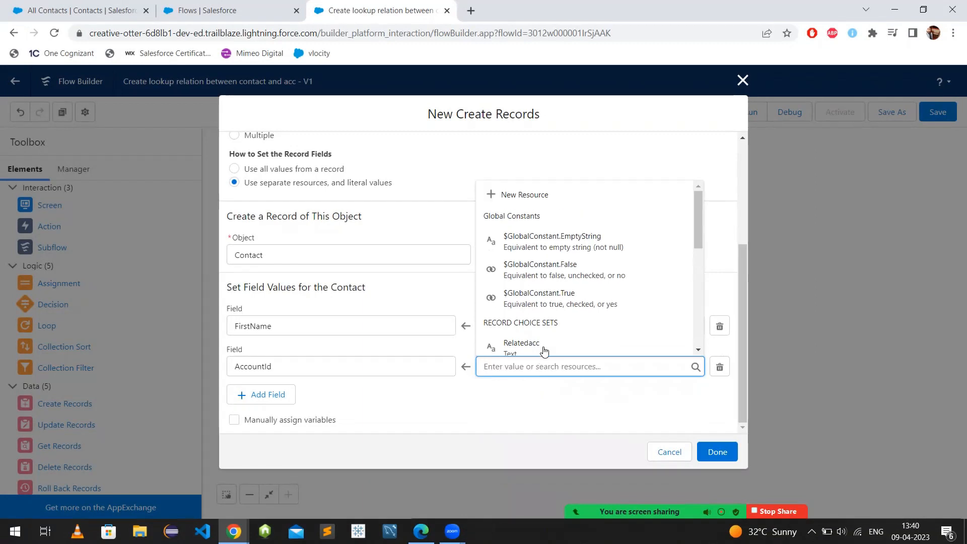
Set the value of the AccountId field to the Account picklist screen component
scroll(543, 347, down, 3)
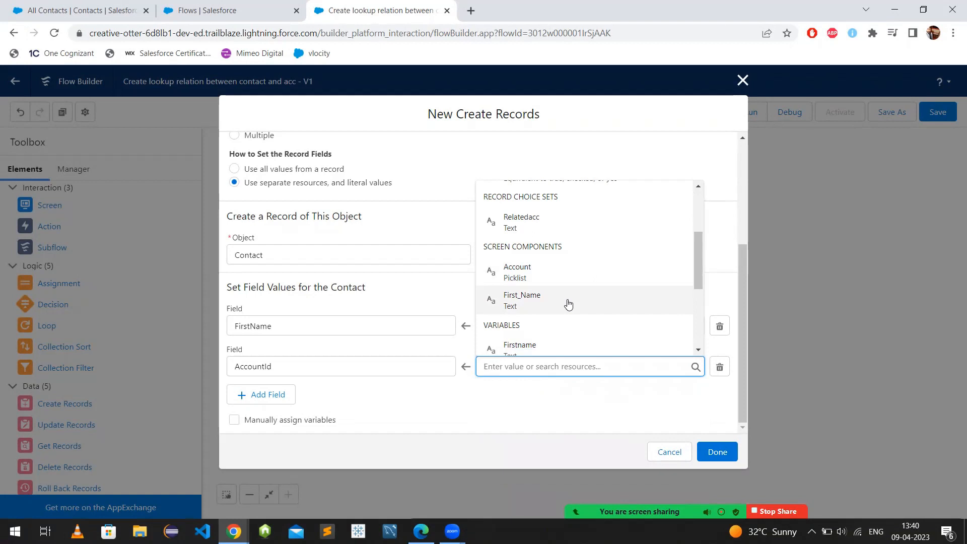
click(578, 275)
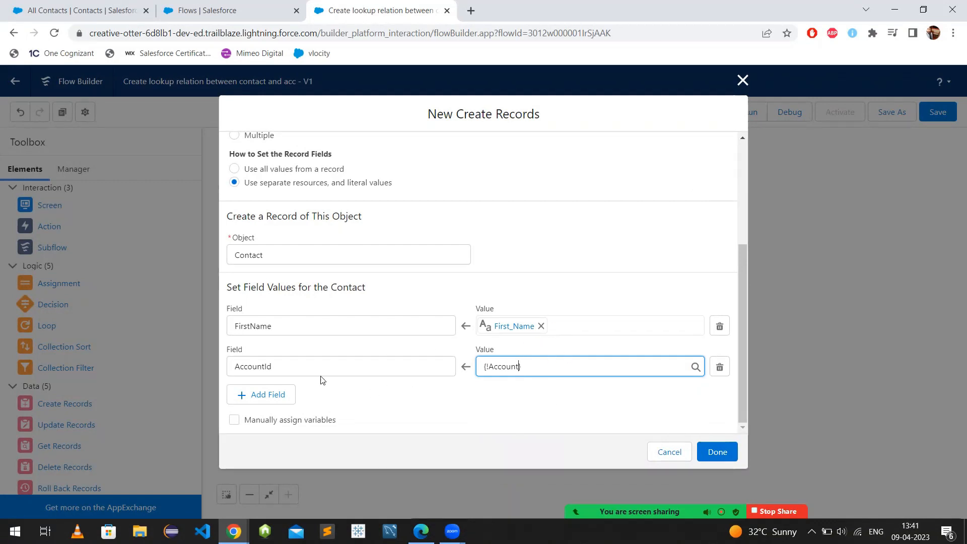
Commit the Account value for the AccountId field and finish the new Create Records element
click(474, 413)
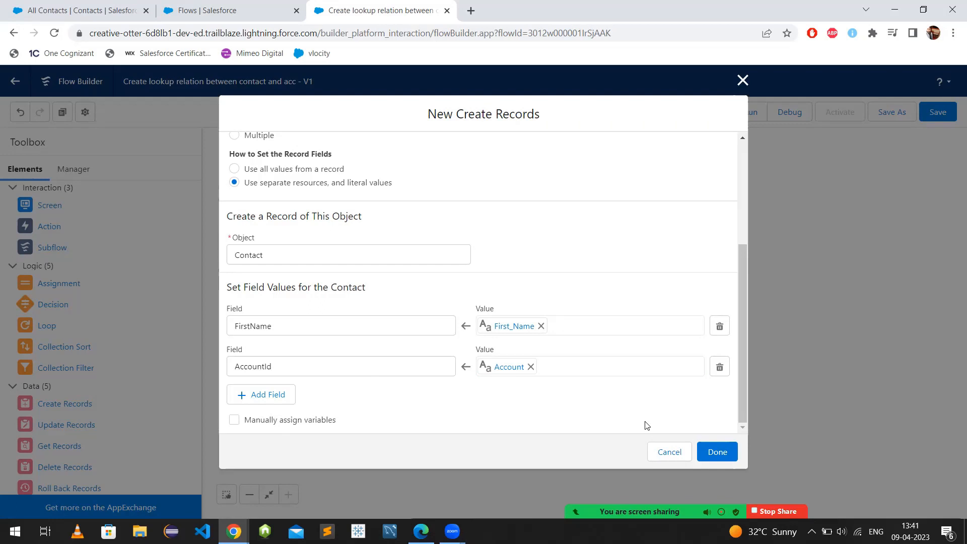
click(715, 453)
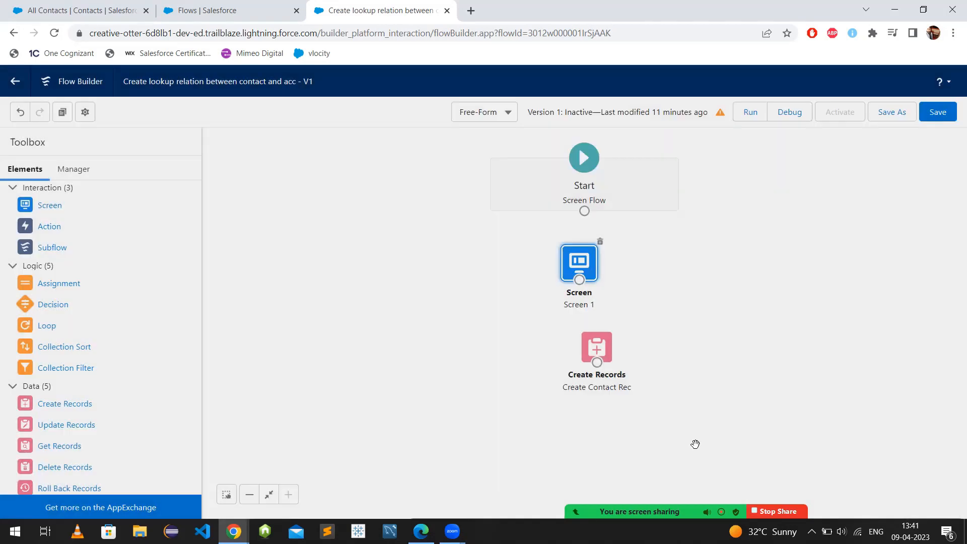
Connect Start to Screen 1 and Screen 1 to the Create Contact Rec element, and save the flow
drag(585, 212, 597, 347)
drag(727, 243, 286, 254)
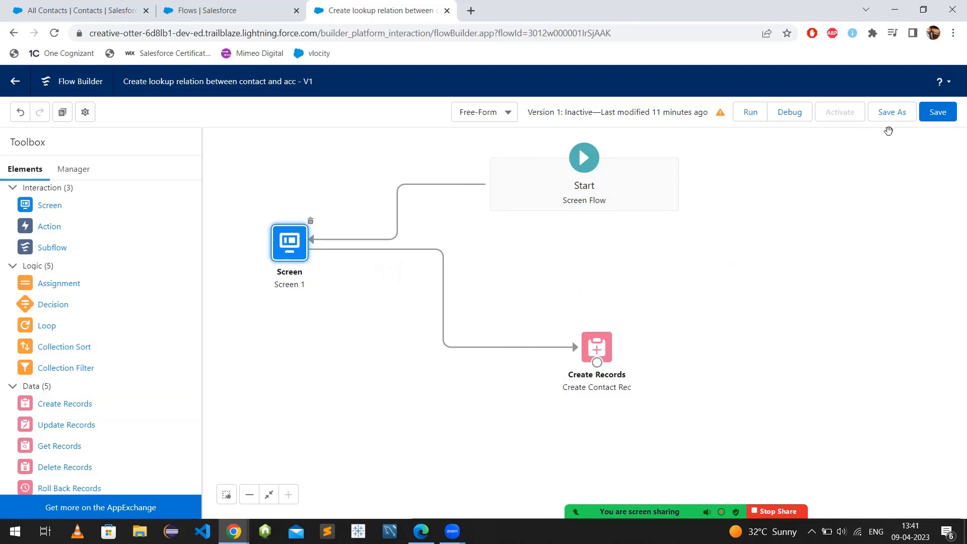
click(937, 121)
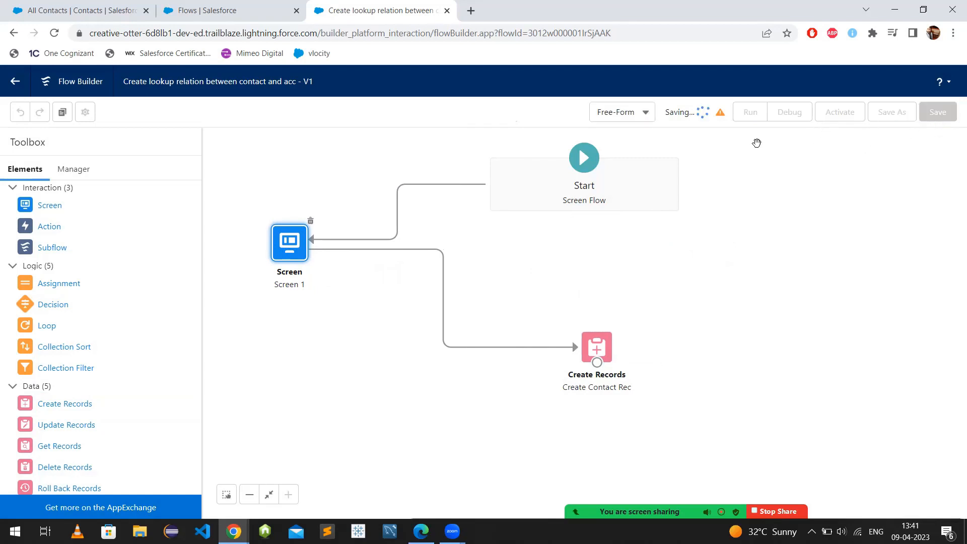
Run the flow in debug mode with a sample first name and the Edge Communications account
click(790, 111)
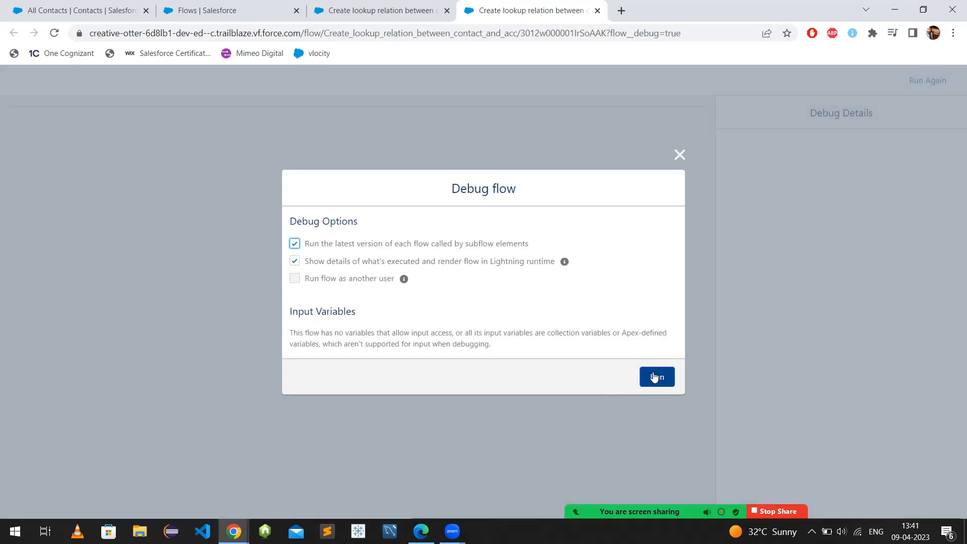
click(656, 376)
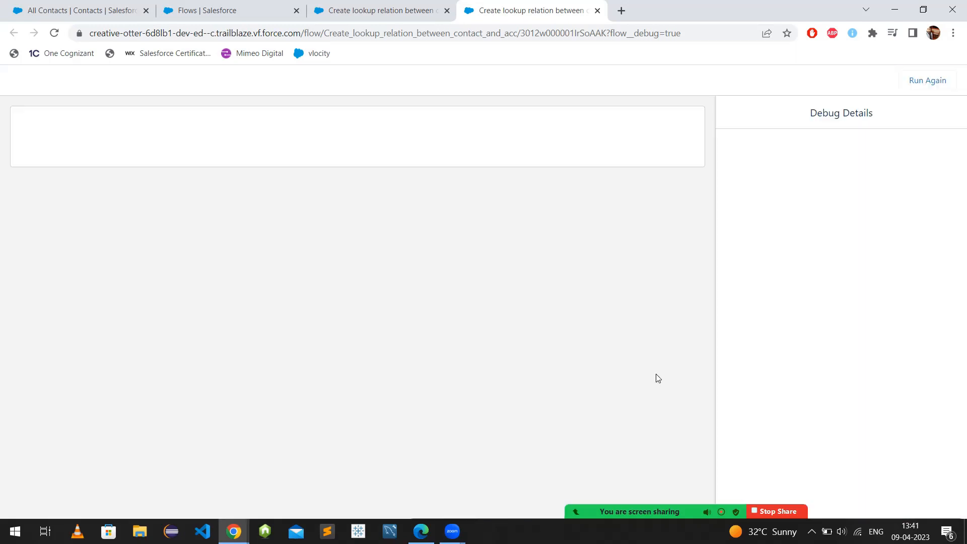
click(264, 160)
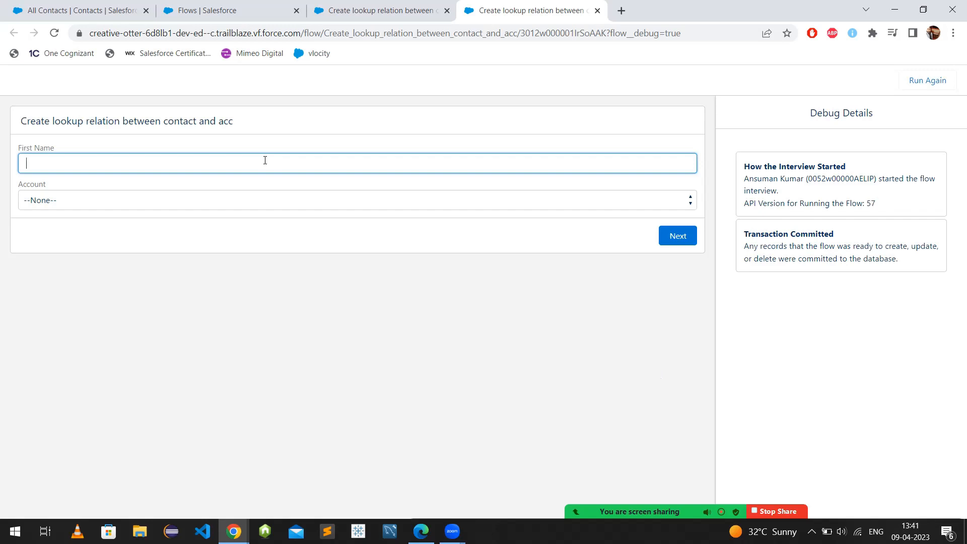
click(207, 200)
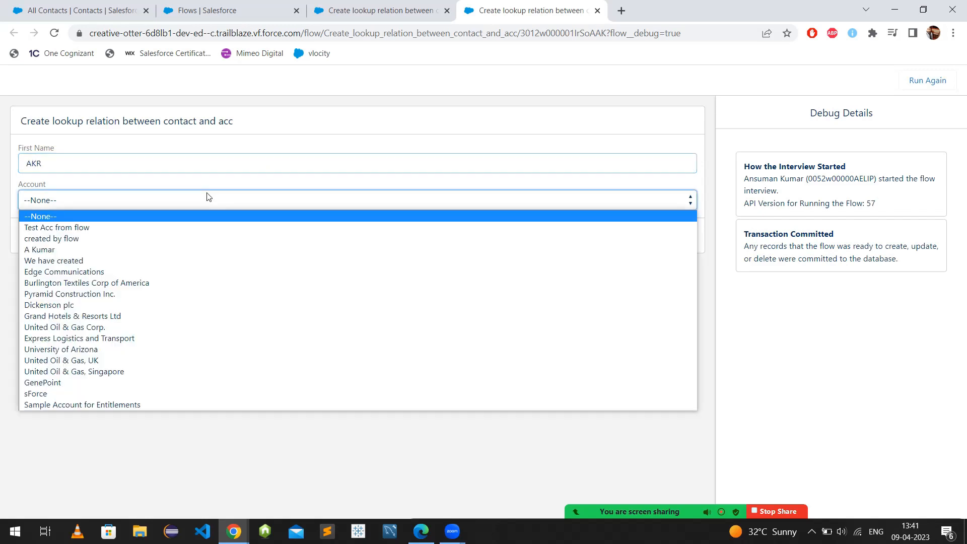
click(215, 274)
click(678, 236)
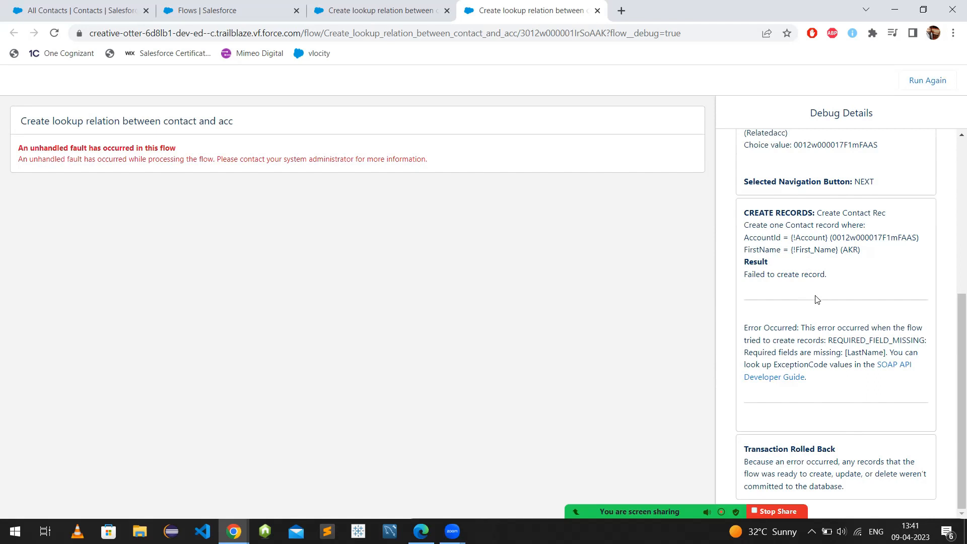
Close the debug run, review the flow's resources and elements, and reload the flow
click(598, 11)
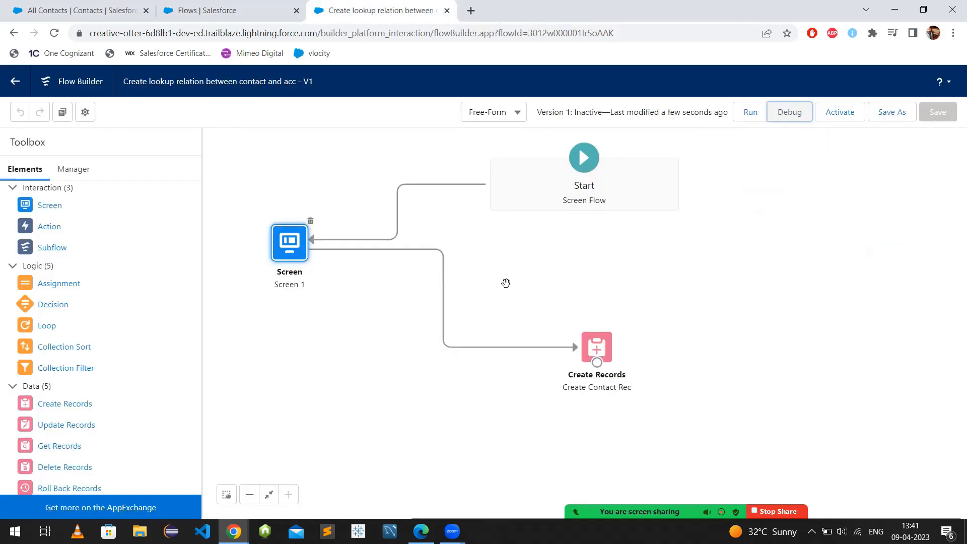
click(73, 169)
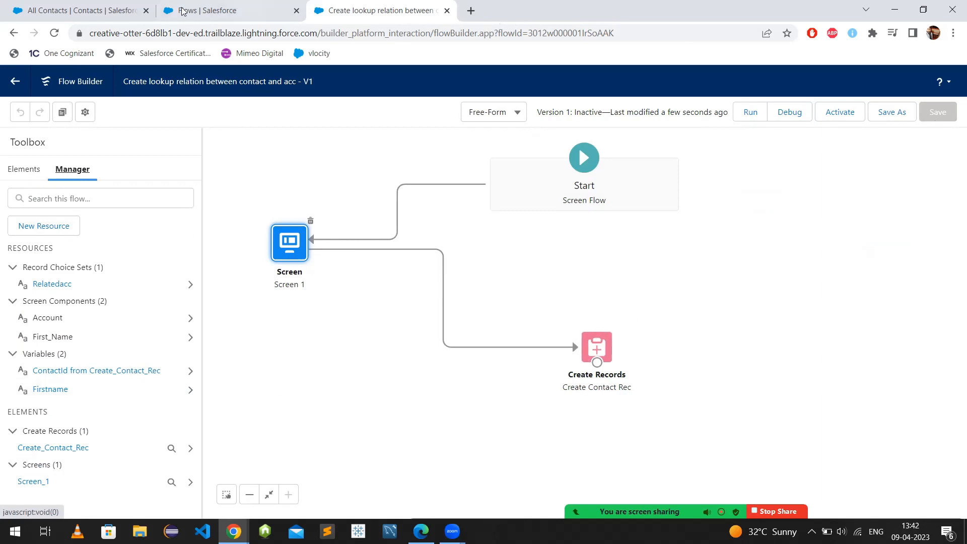
click(57, 37)
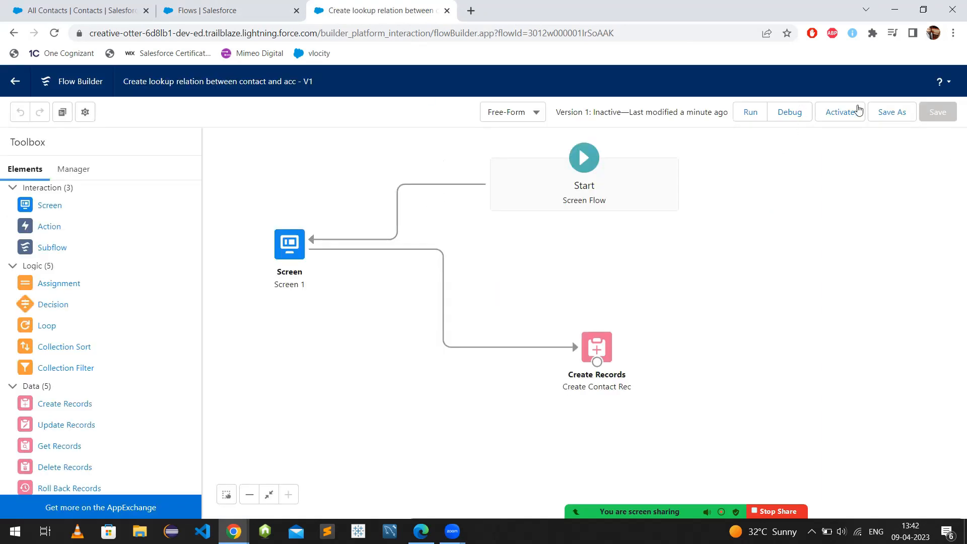
Debug the reloaded flow with a first name and the Edge Communications account, and read the debug details for the Create Contact Rec element
click(789, 112)
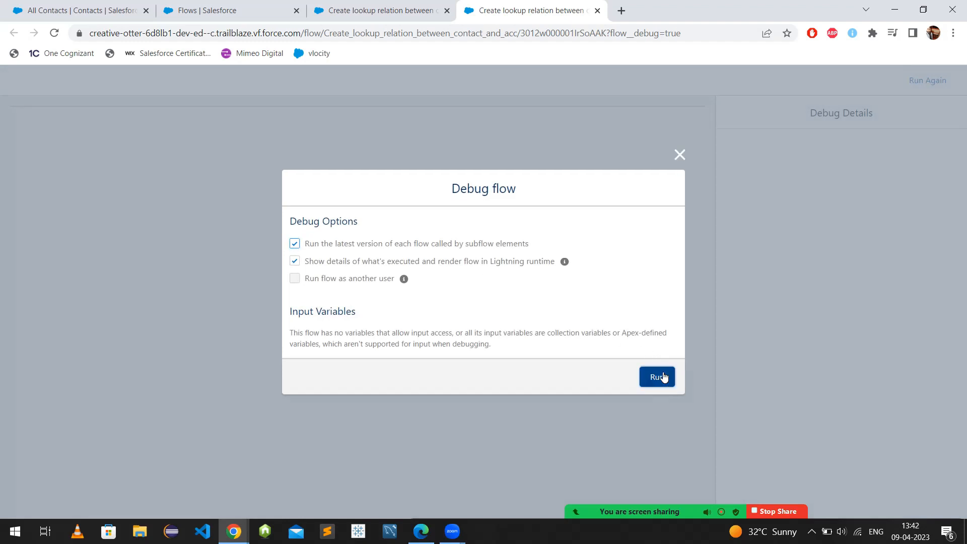
click(657, 377)
click(168, 161)
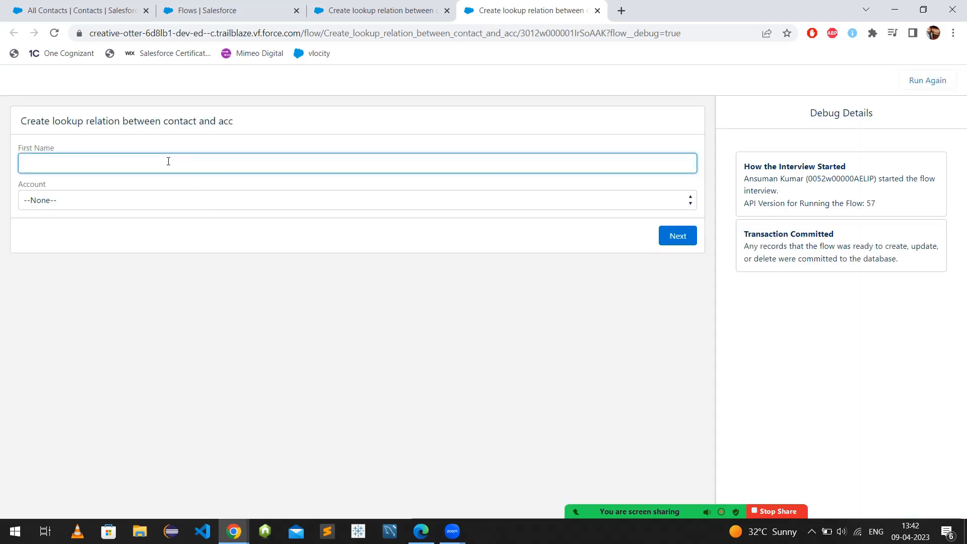
click(162, 199)
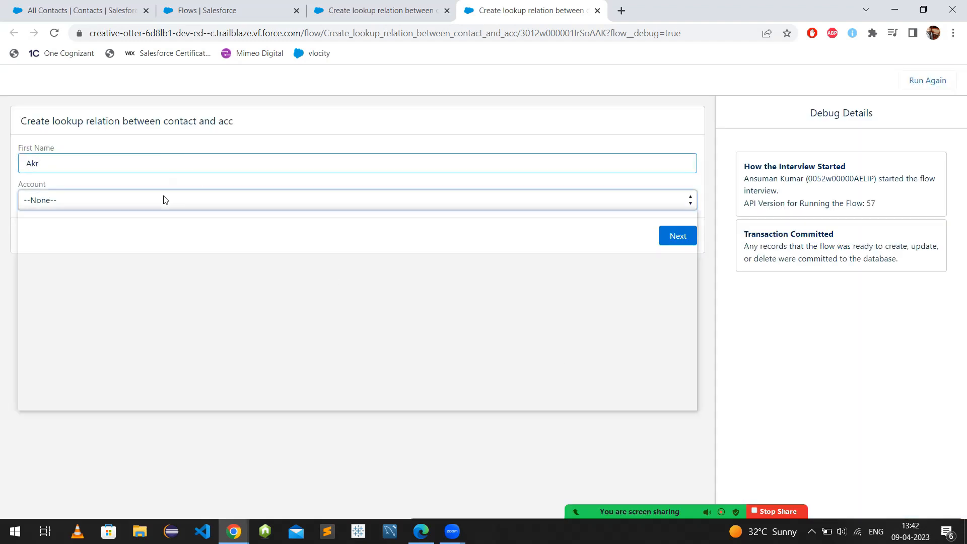
click(175, 276)
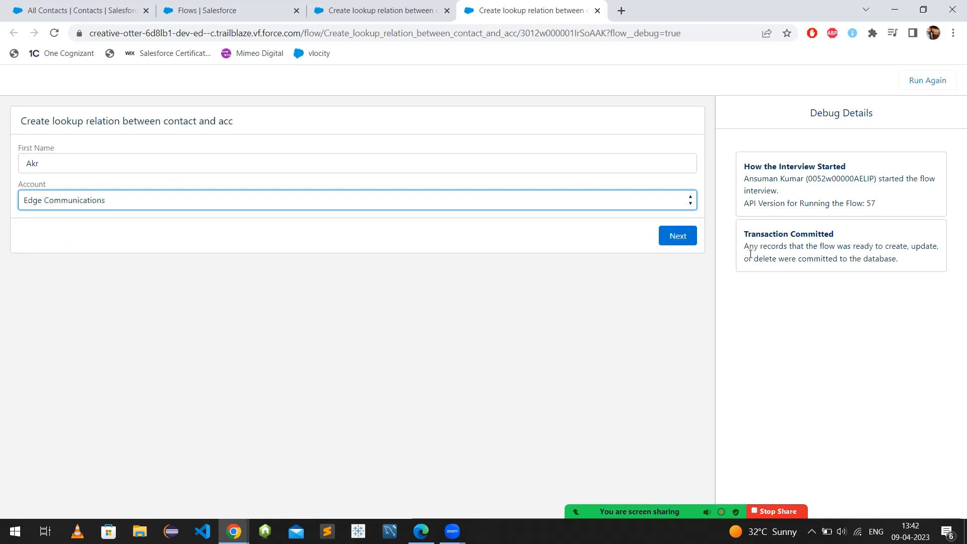
click(685, 244)
scroll(797, 283, down, 5)
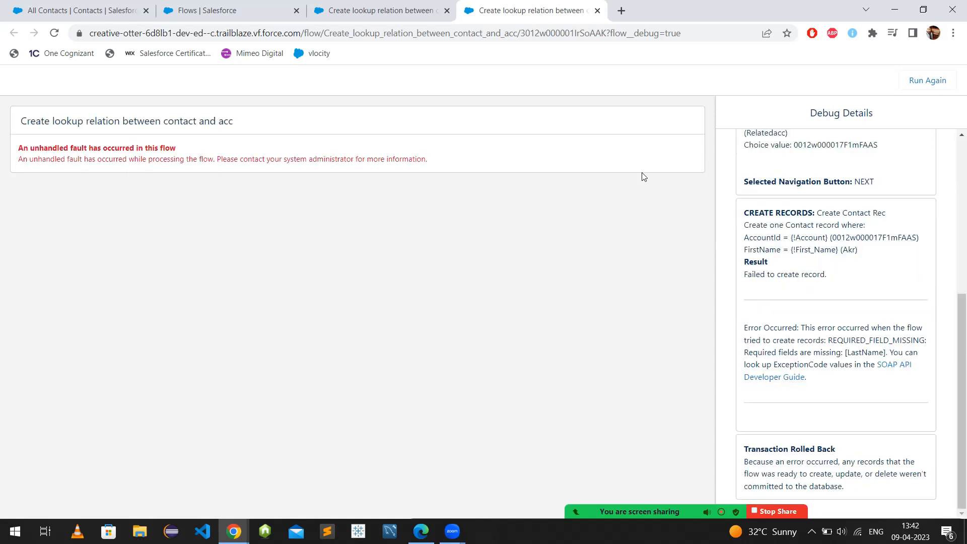
Check the required name fields on a new contact form, discard the form, and return to the flow with the debug run closed
click(383, 12)
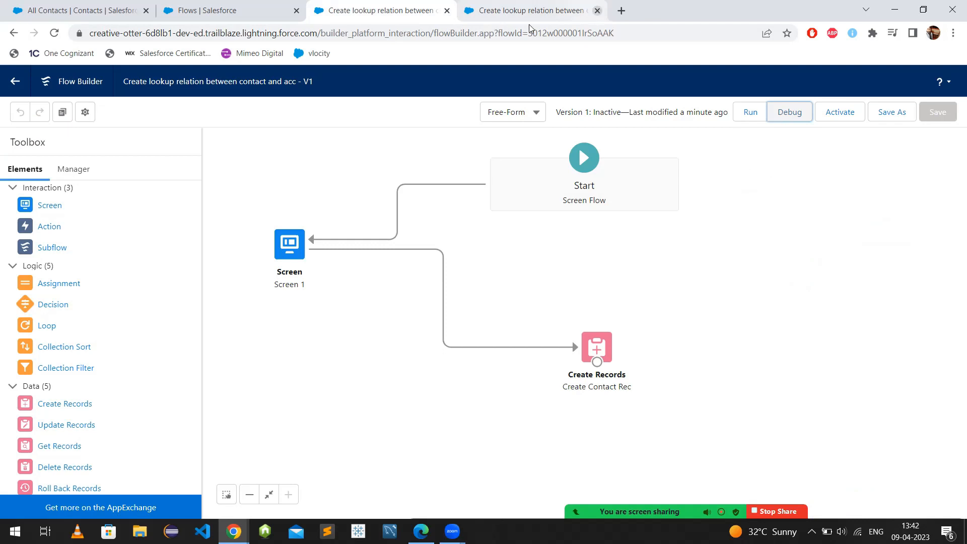
click(201, 10)
click(96, 10)
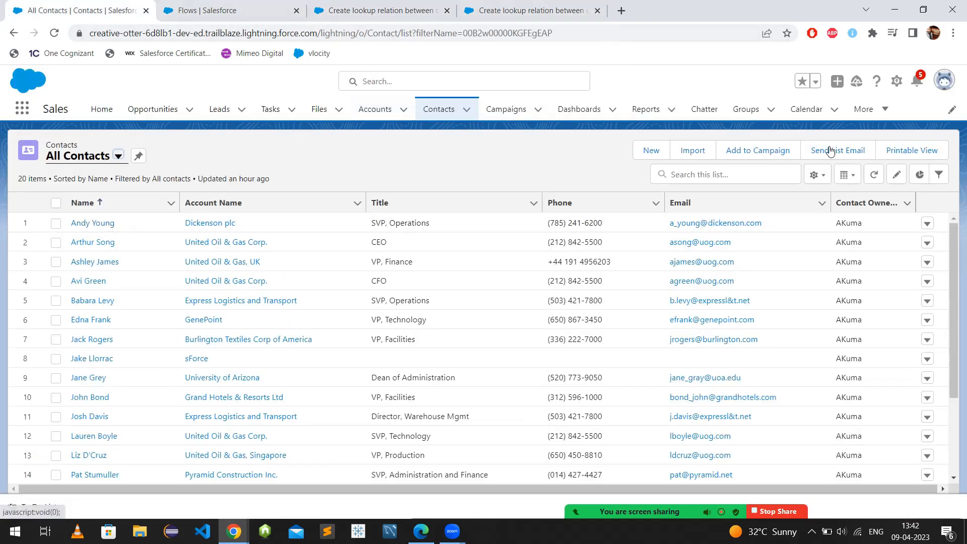
click(651, 151)
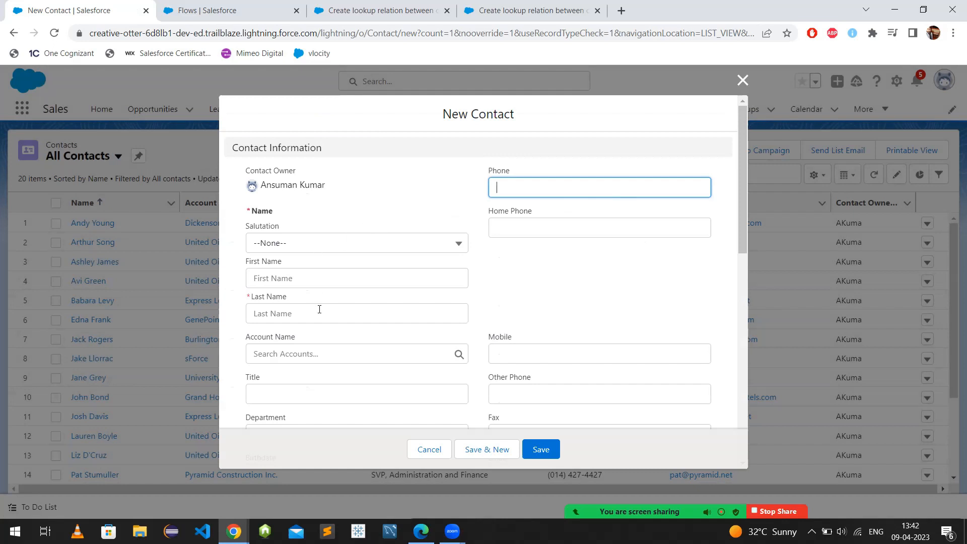
click(267, 298)
drag(266, 298, 283, 298)
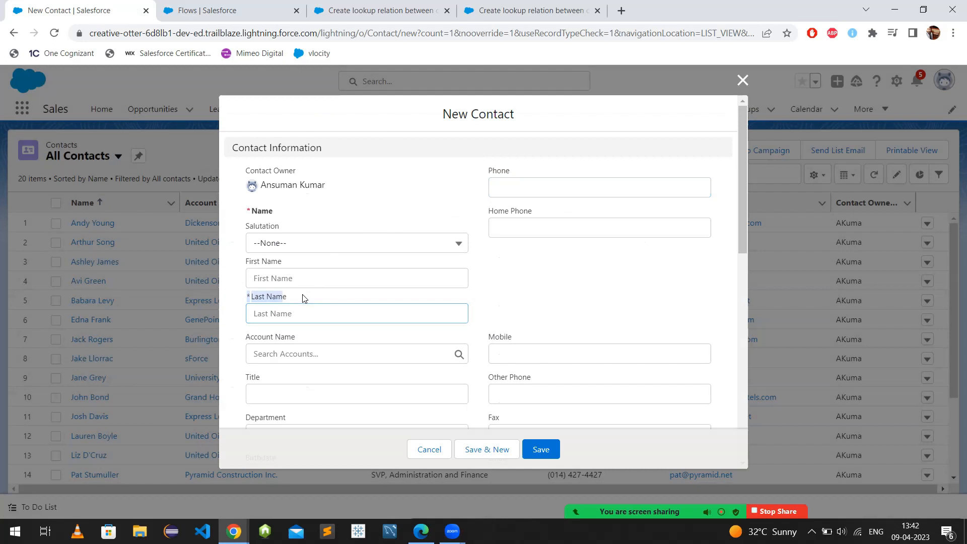
click(742, 80)
click(410, 7)
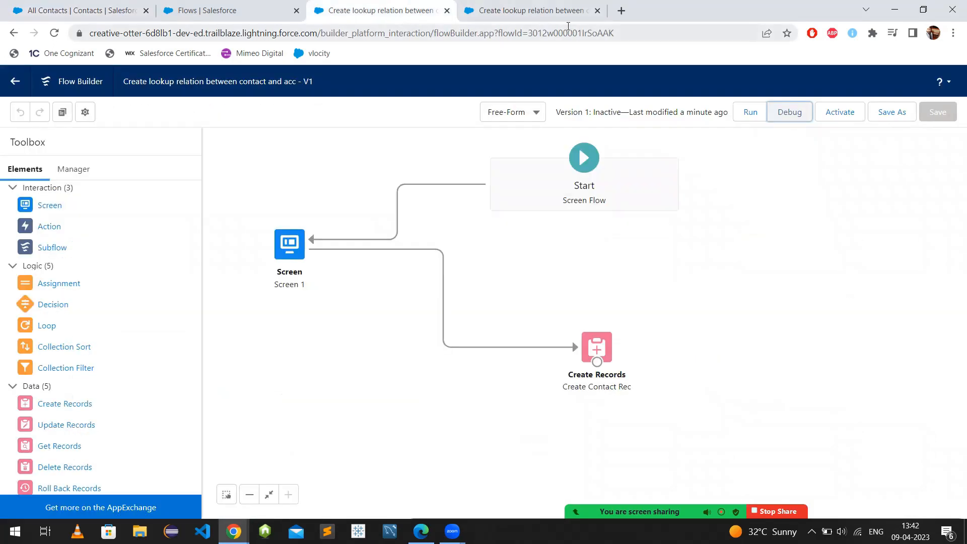
click(597, 10)
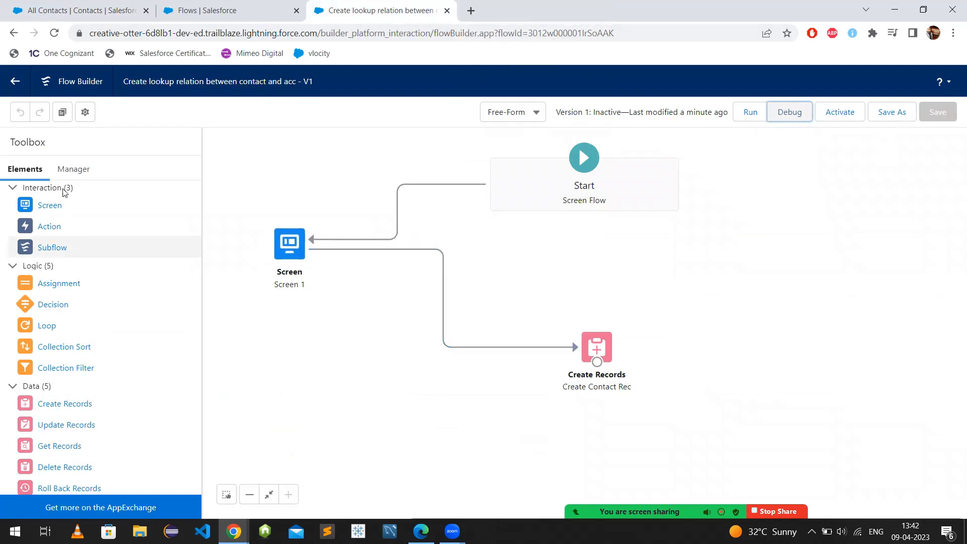
Create a variable resource with the API name lastname and the Text data type
click(72, 169)
click(60, 231)
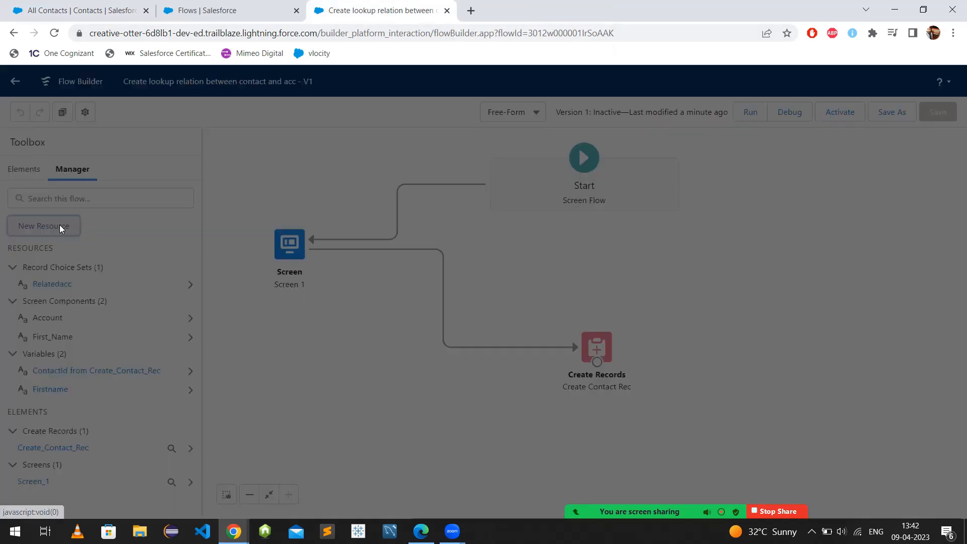
click(320, 240)
click(312, 272)
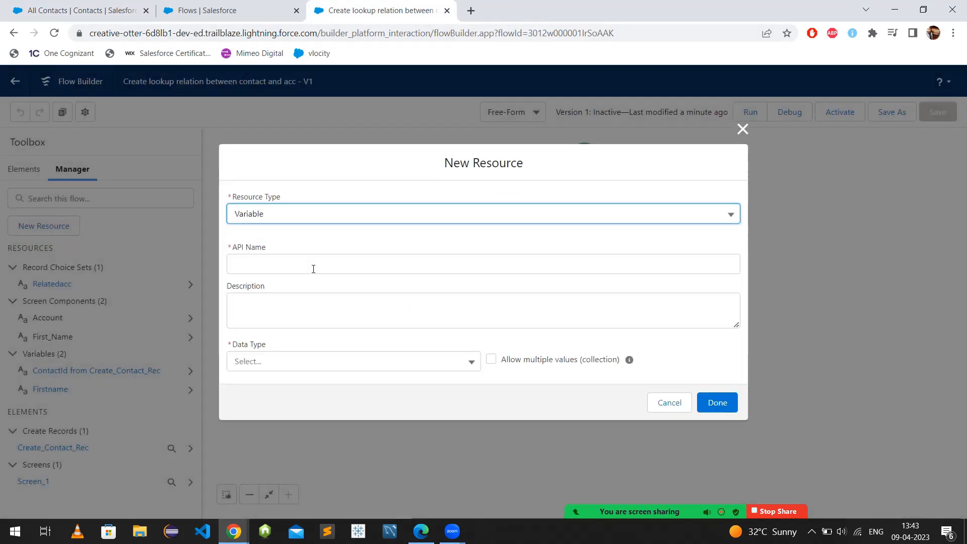
click(344, 263)
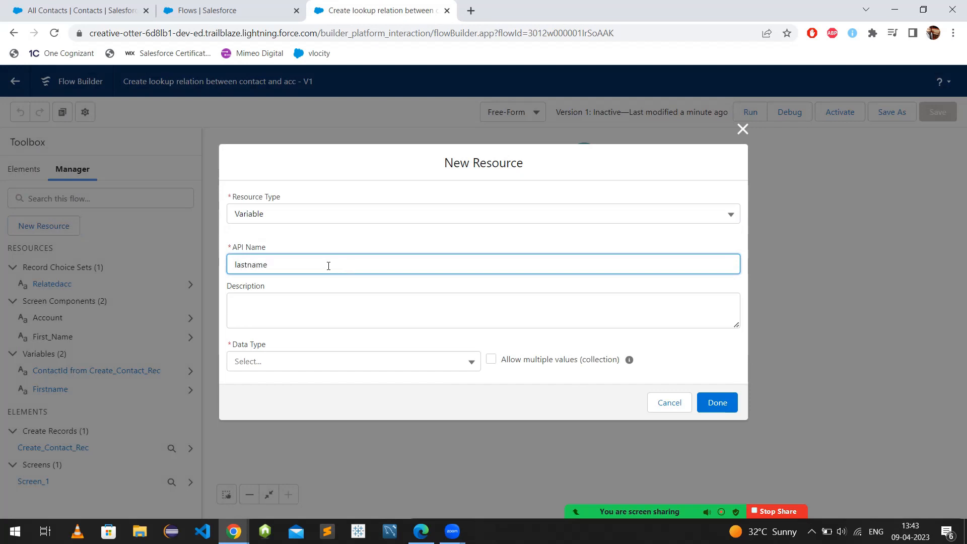
text(lastname)
click(335, 358)
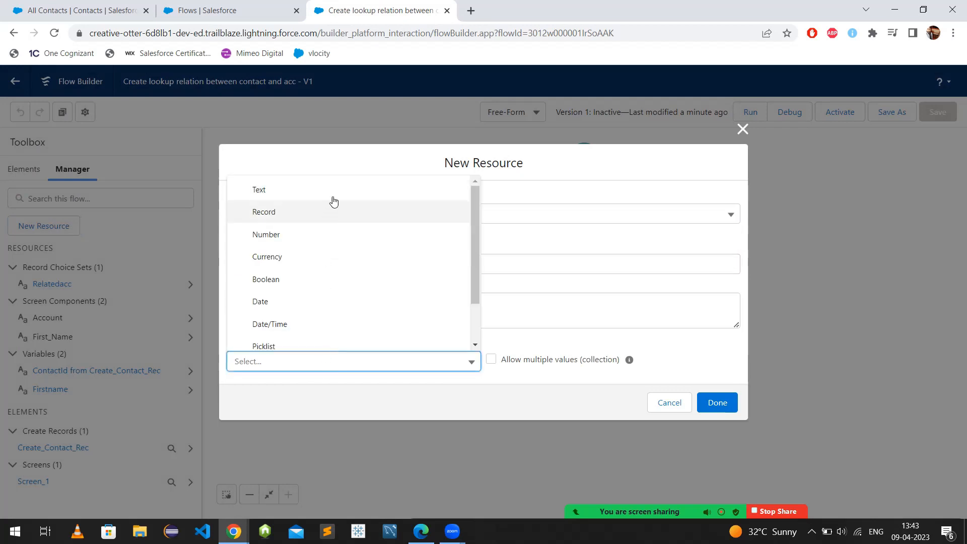
click(309, 190)
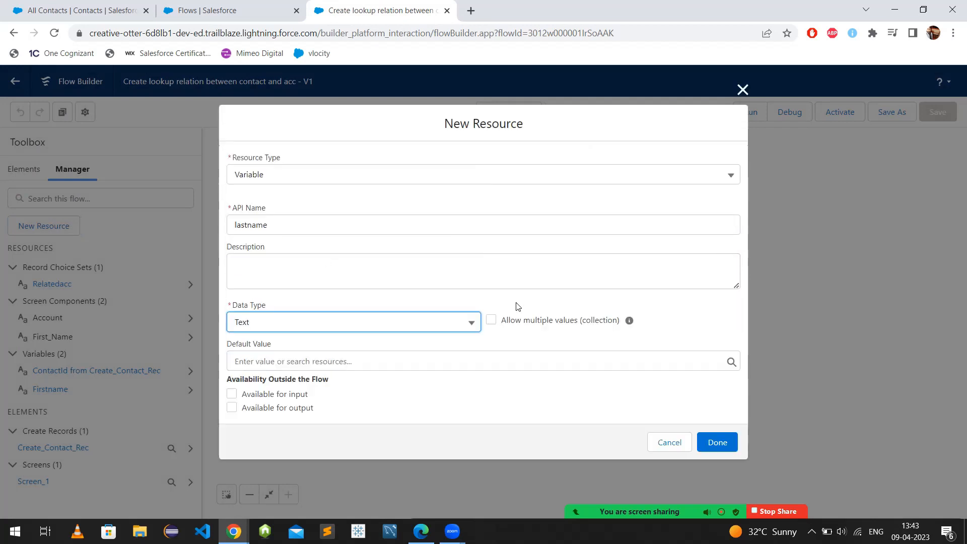
click(707, 443)
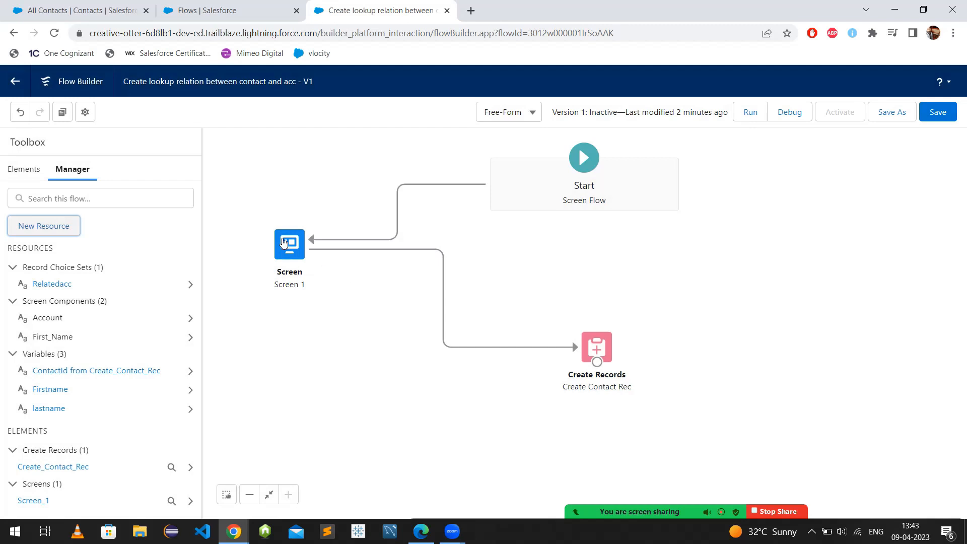
Add a Text input component labelled "Last nam" with API name Last_nam to Screen 1, below the Account picklist
double_click(280, 254)
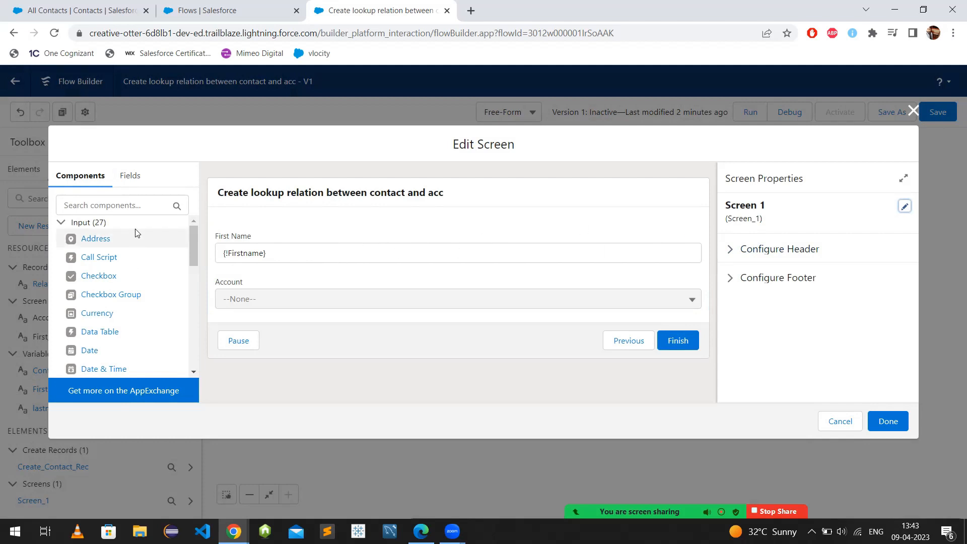
click(137, 212)
text(t)
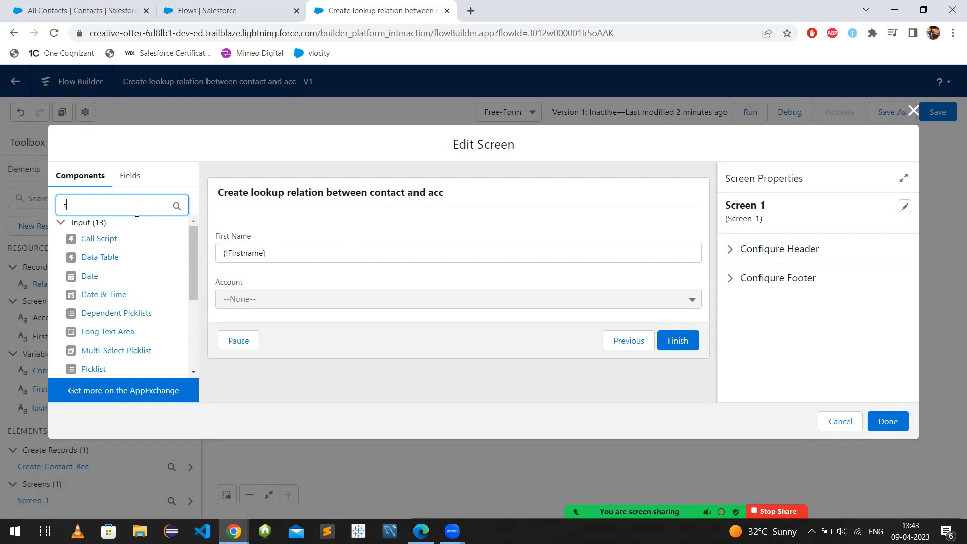
text(e)
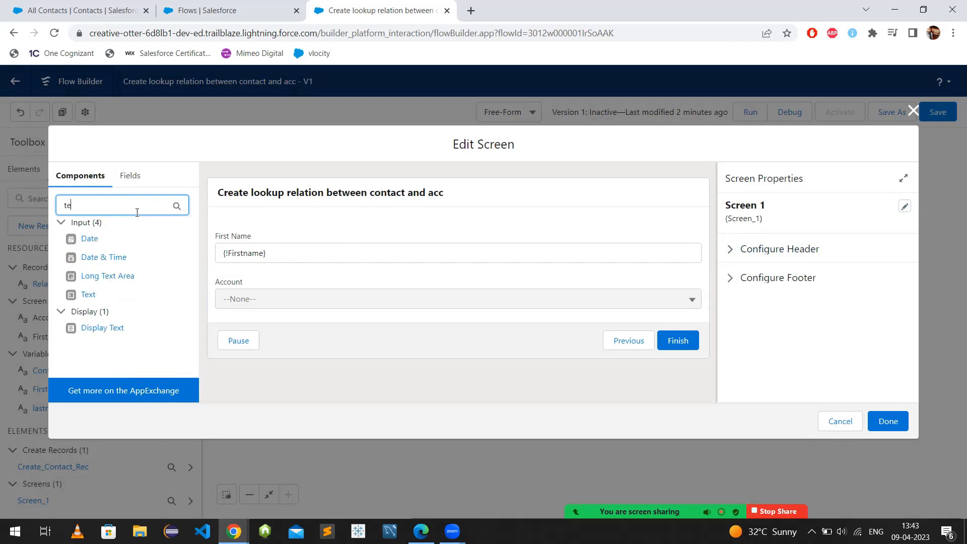
click(135, 297)
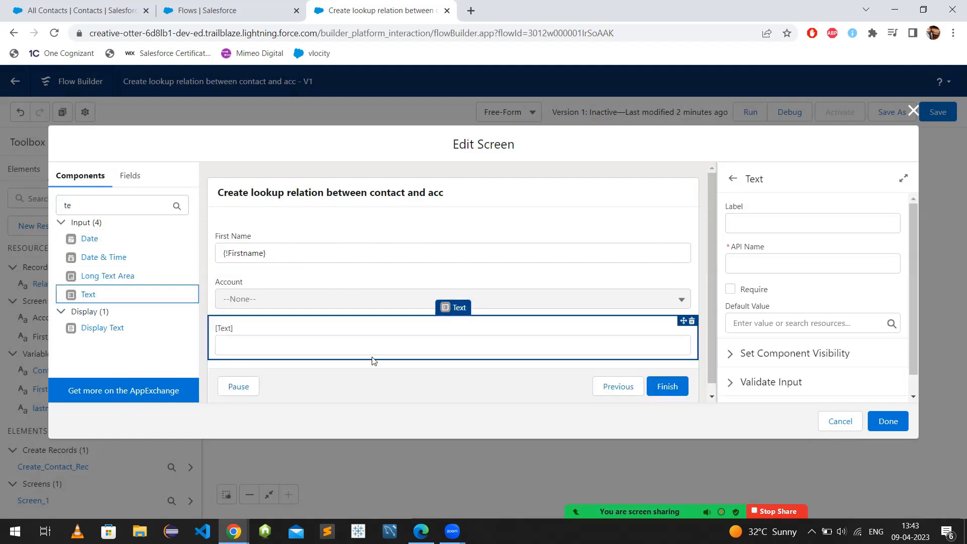
click(760, 225)
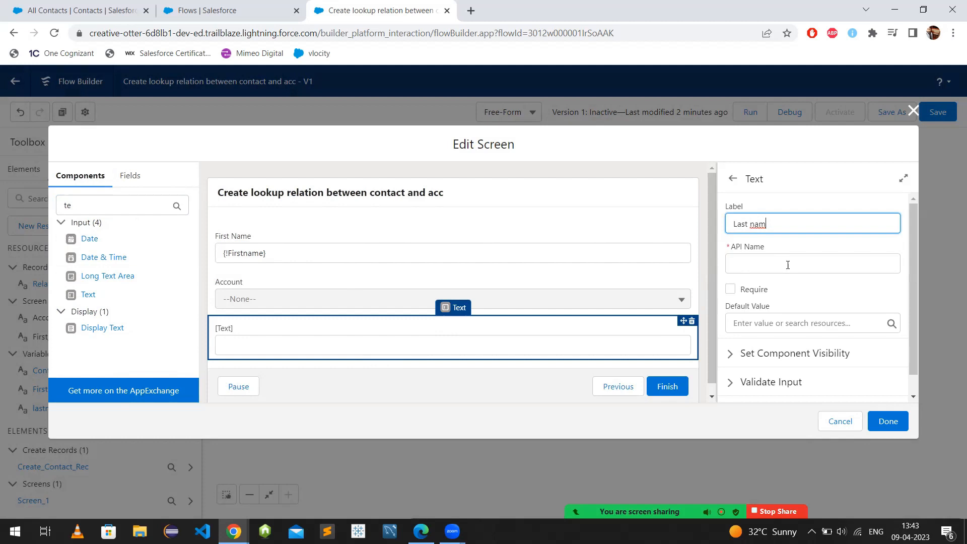
click(801, 290)
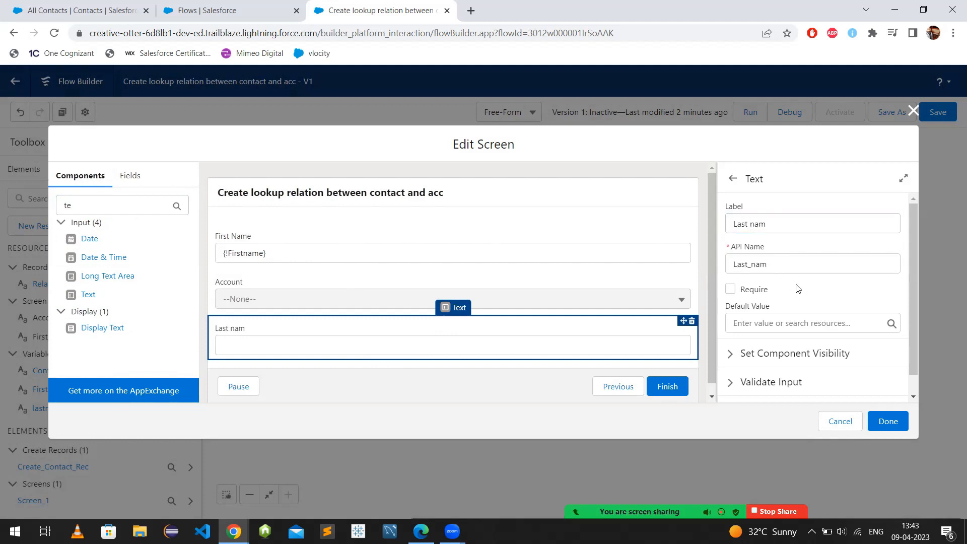
Set the new text input's default value to the lastname variable and finish editing the screen
scroll(795, 340, down, 1)
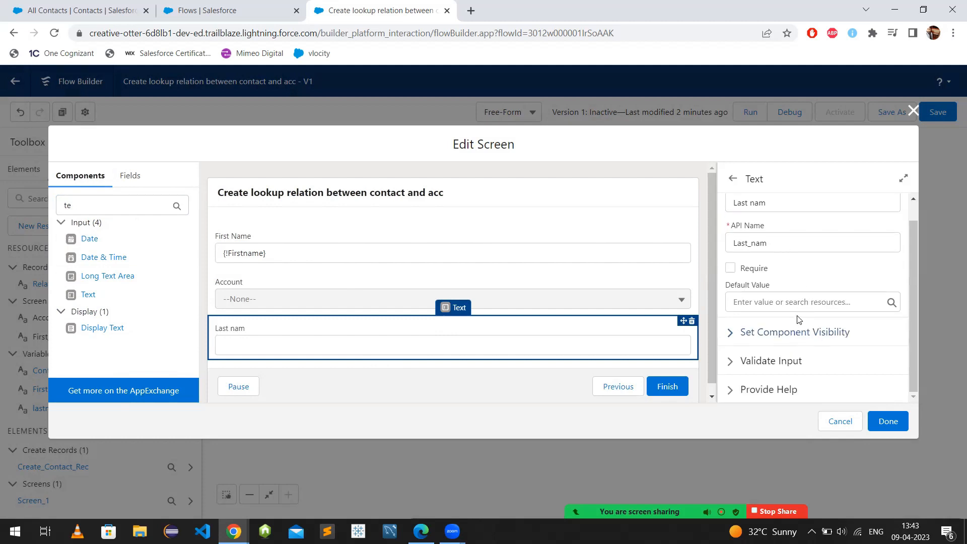
click(794, 332)
scroll(766, 361, down, 2)
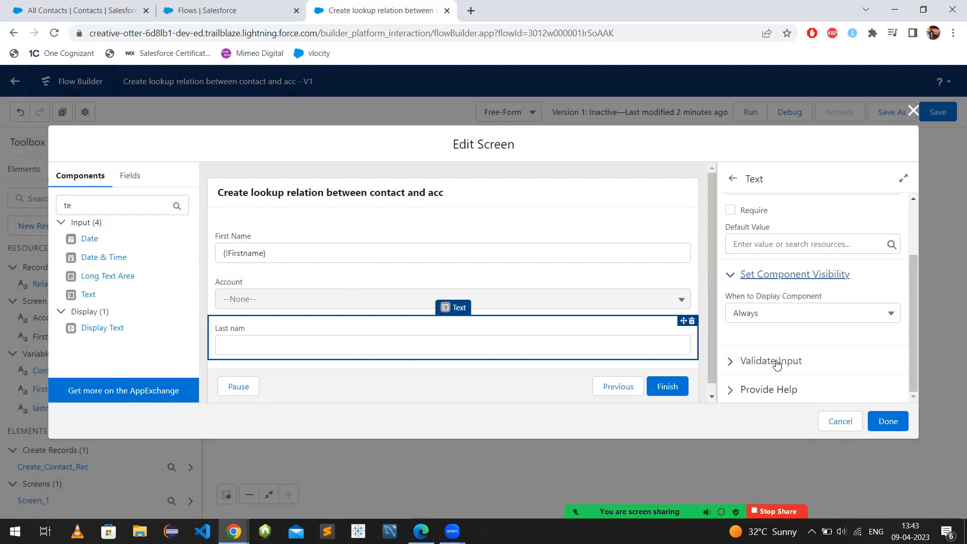
click(738, 370)
scroll(756, 323, up, 4)
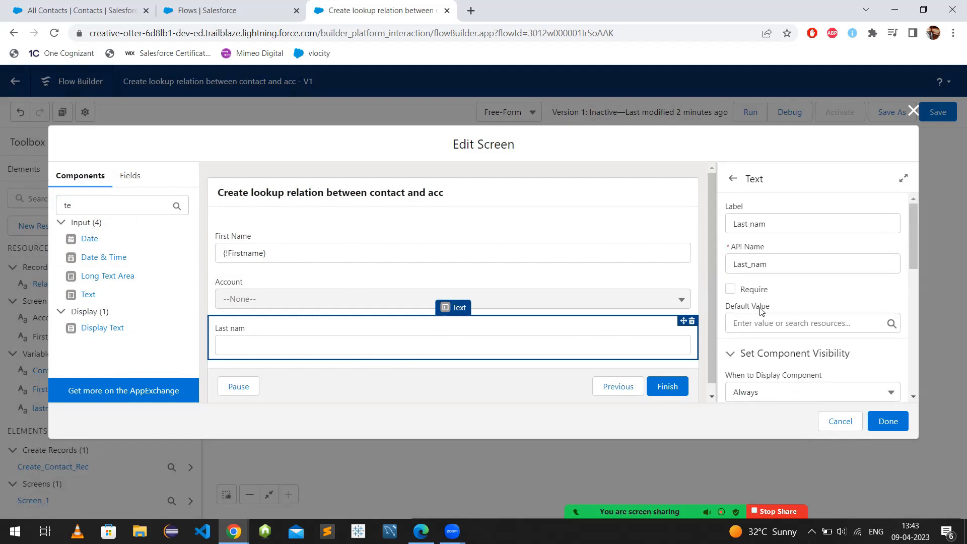
scroll(763, 310, down, 2)
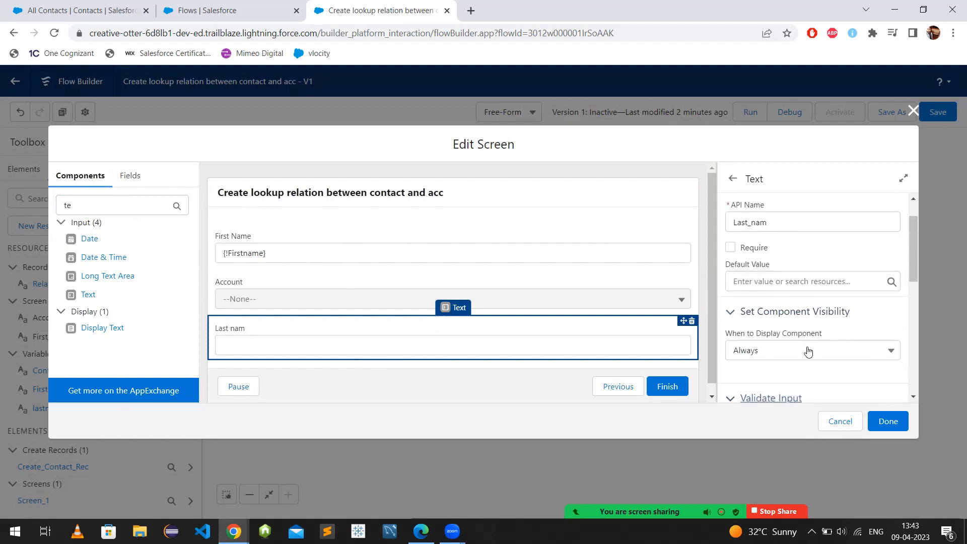
click(791, 280)
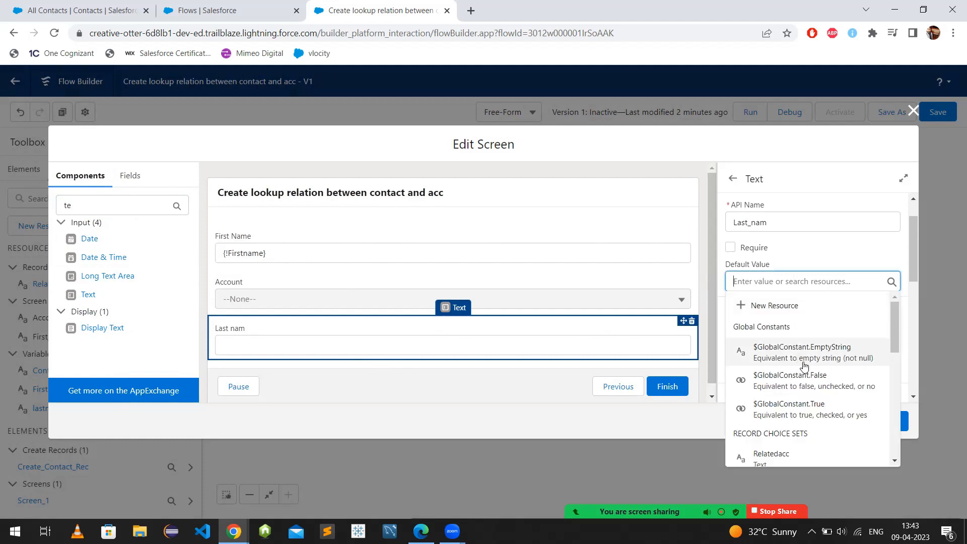
scroll(816, 317, down, 3)
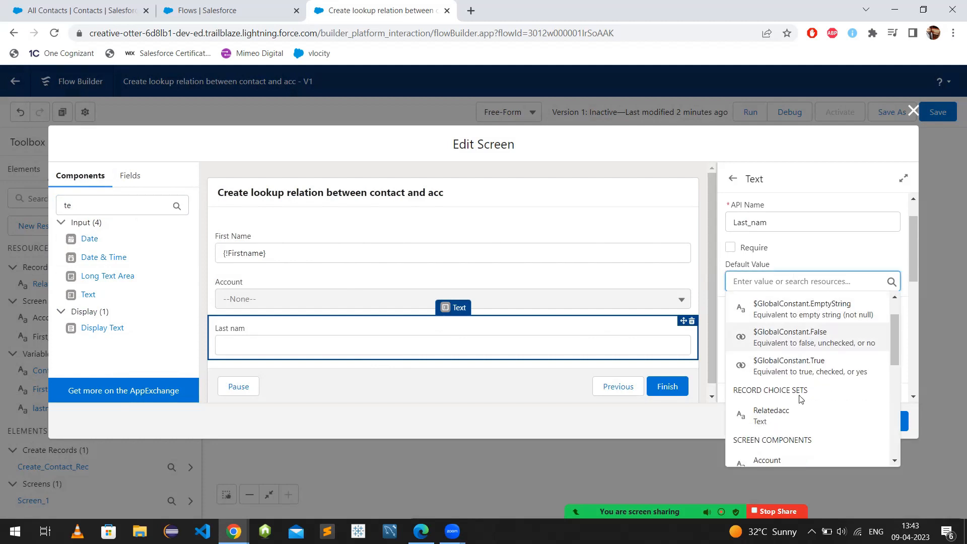
scroll(797, 431, down, 2)
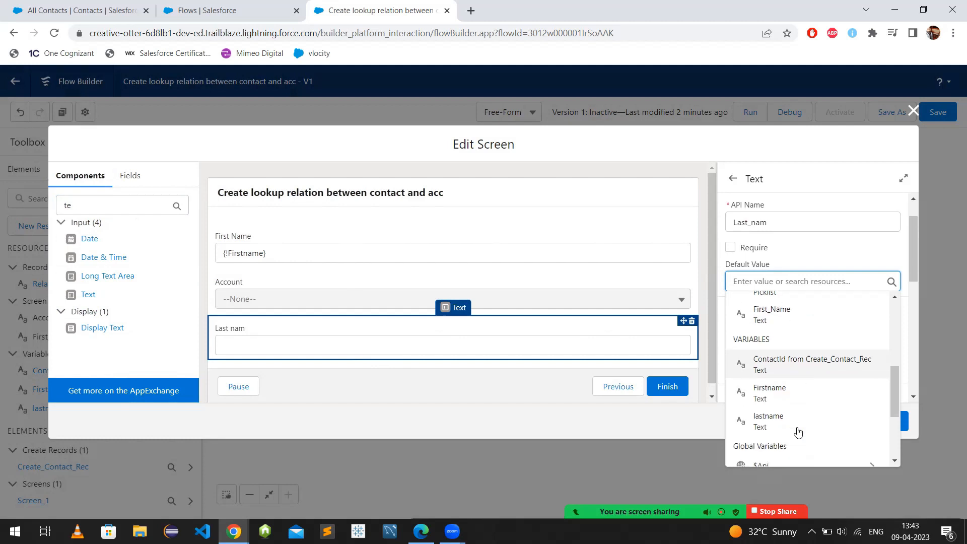
click(794, 392)
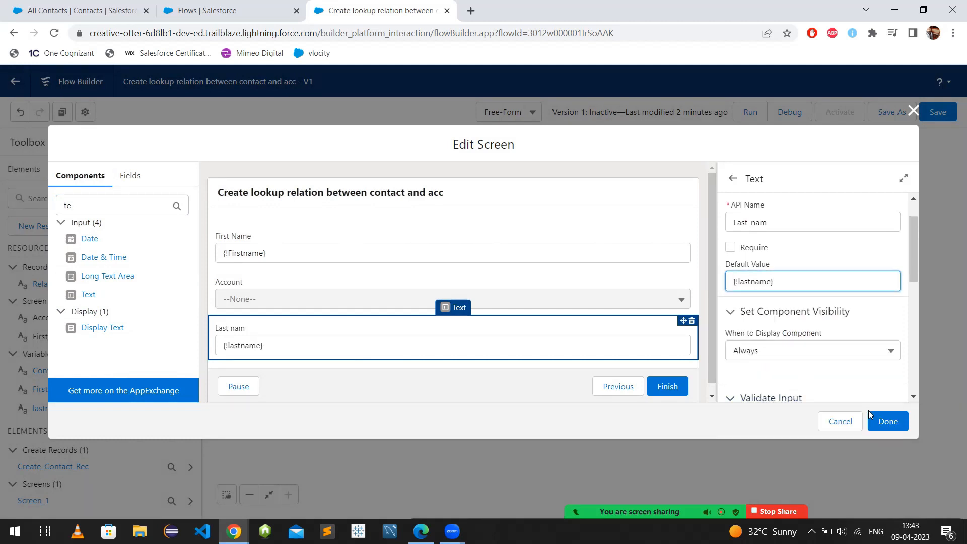
click(889, 421)
Add a LastName field to the Create Contact Rec element and assign it the Last_nam screen component
double_click(595, 346)
scroll(328, 312, down, 2)
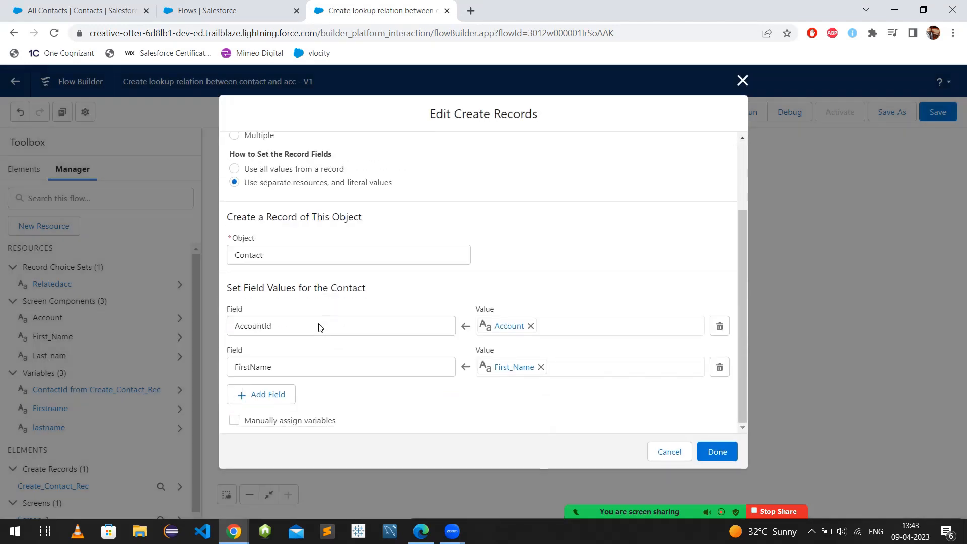
click(246, 398)
click(281, 407)
text(last)
click(281, 383)
click(548, 409)
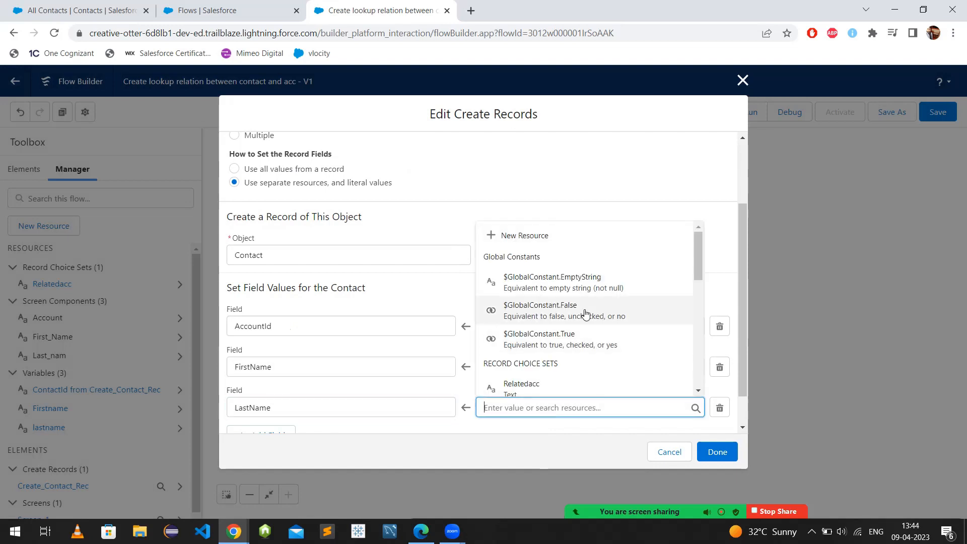
scroll(584, 317, down, 2)
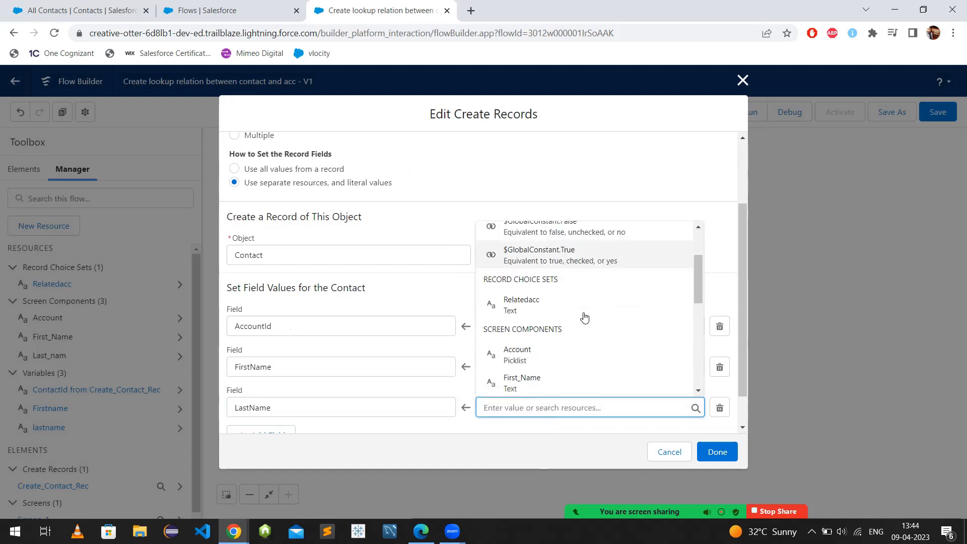
scroll(578, 363, down, 1)
click(567, 368)
click(719, 451)
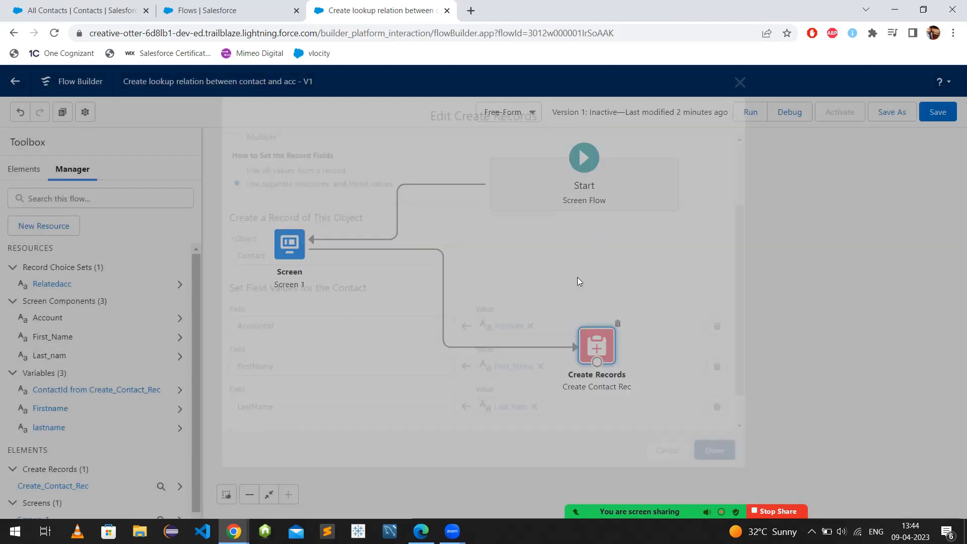
Save the flow and start a debug run with the default debug options
click(944, 114)
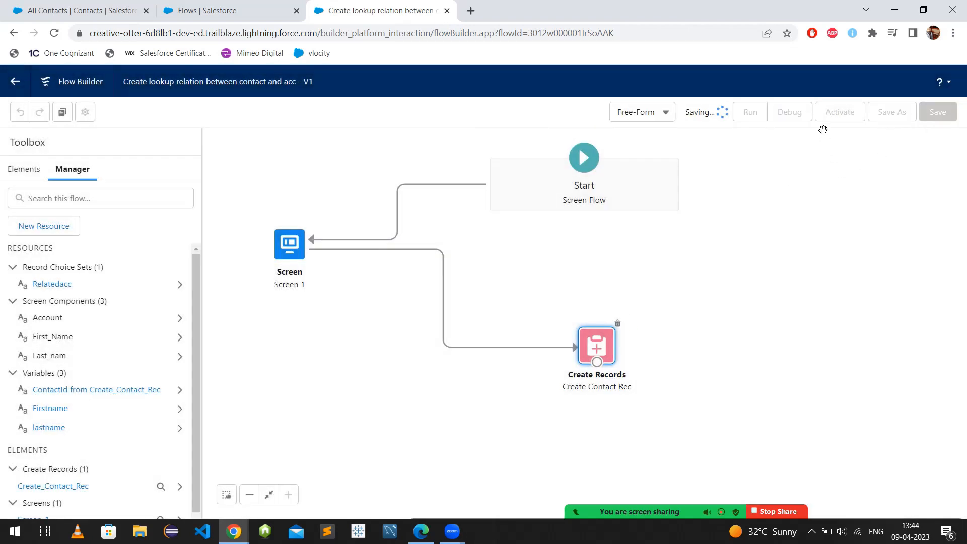
click(780, 112)
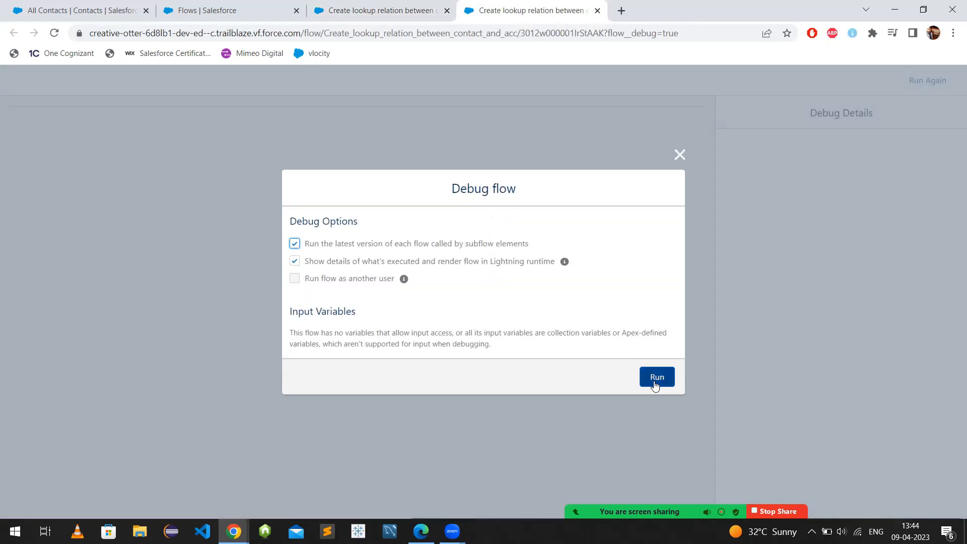
click(655, 378)
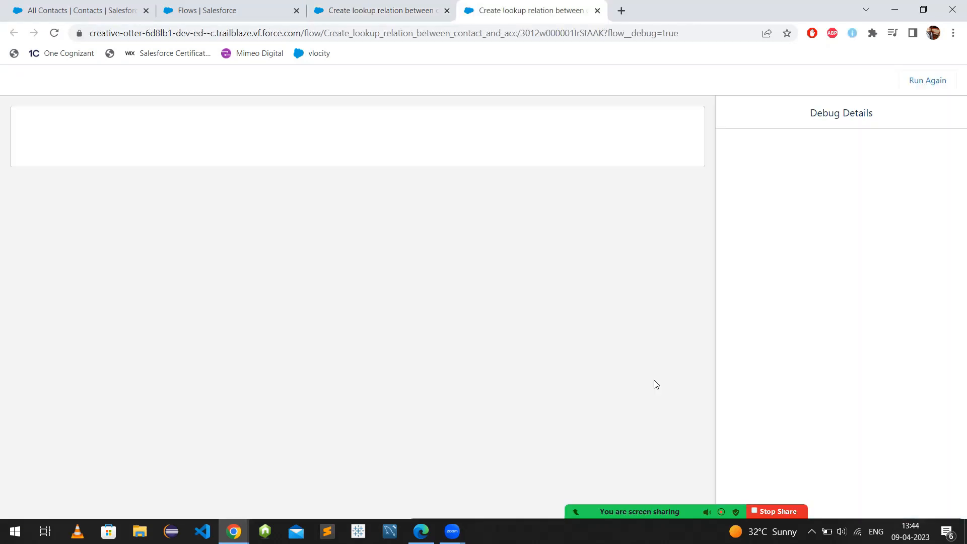
Run the flow with a first name, the Edge Communications account and a last name, and highlight the created record's ID in the debug details
click(138, 157)
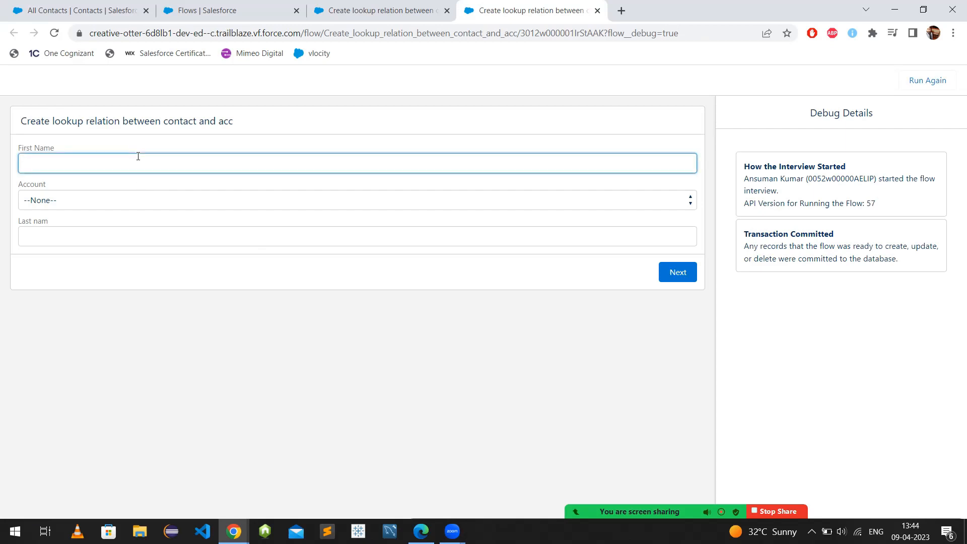
text(AKR)
key(BackSpace)
click(173, 204)
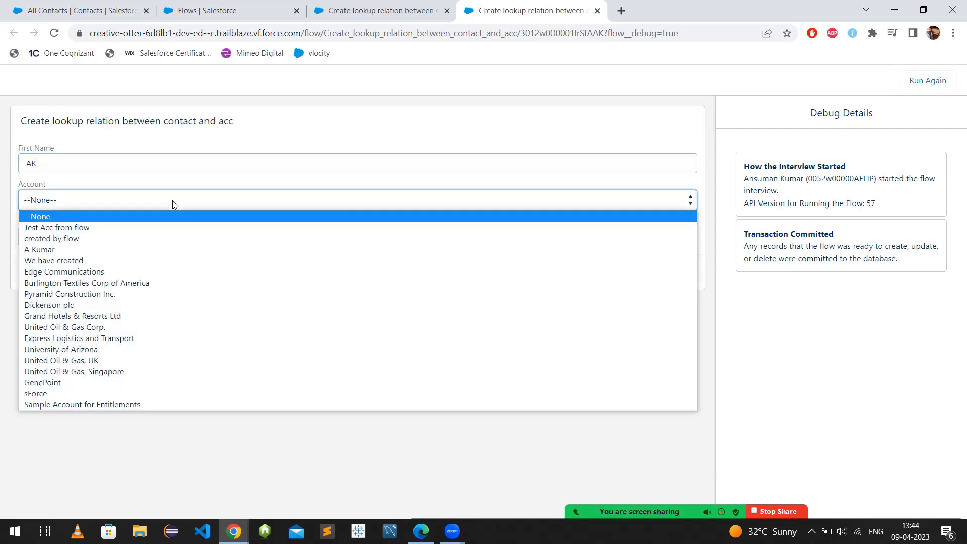
click(182, 276)
click(152, 238)
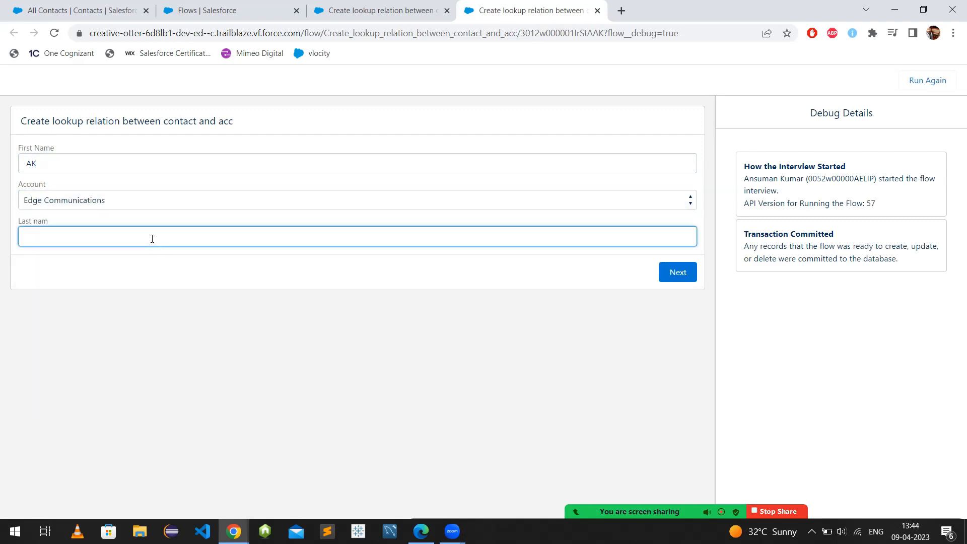
text(K)
click(665, 272)
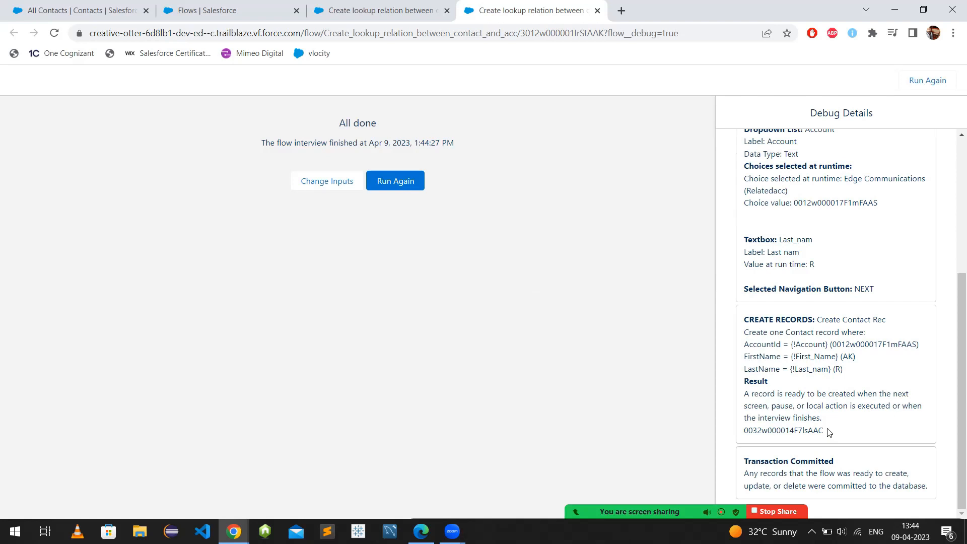
drag(829, 432, 744, 434)
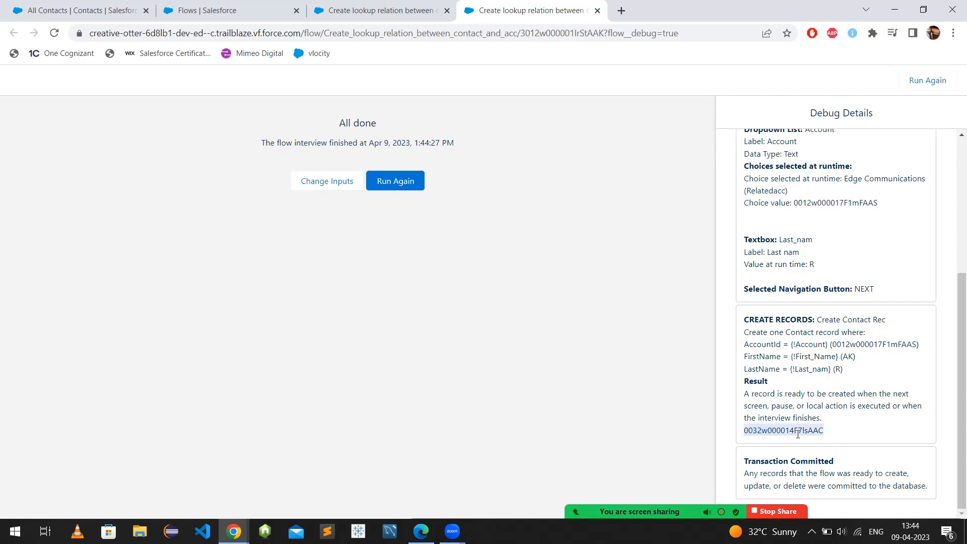
Switch the contacts list to the My Contacts view and open the contact created by the flow
click(135, 7)
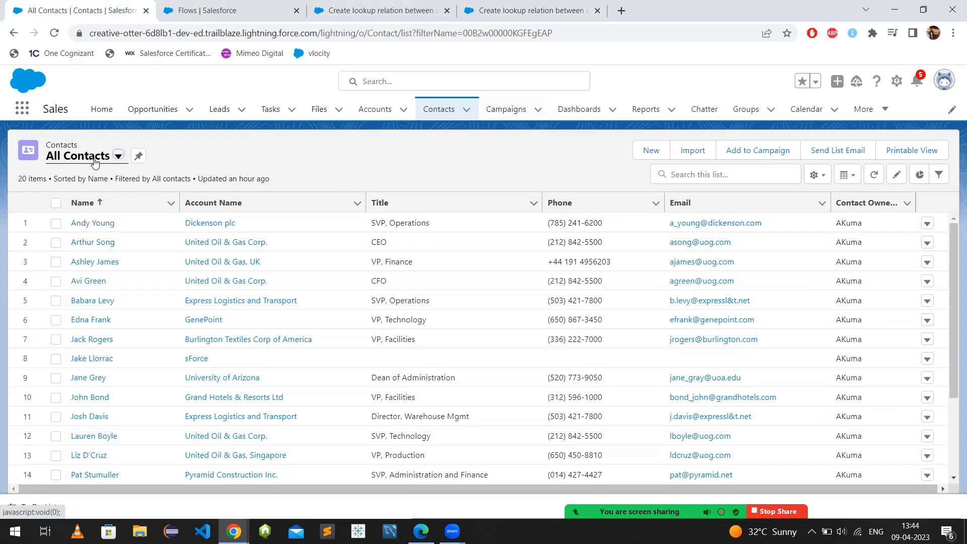
click(118, 155)
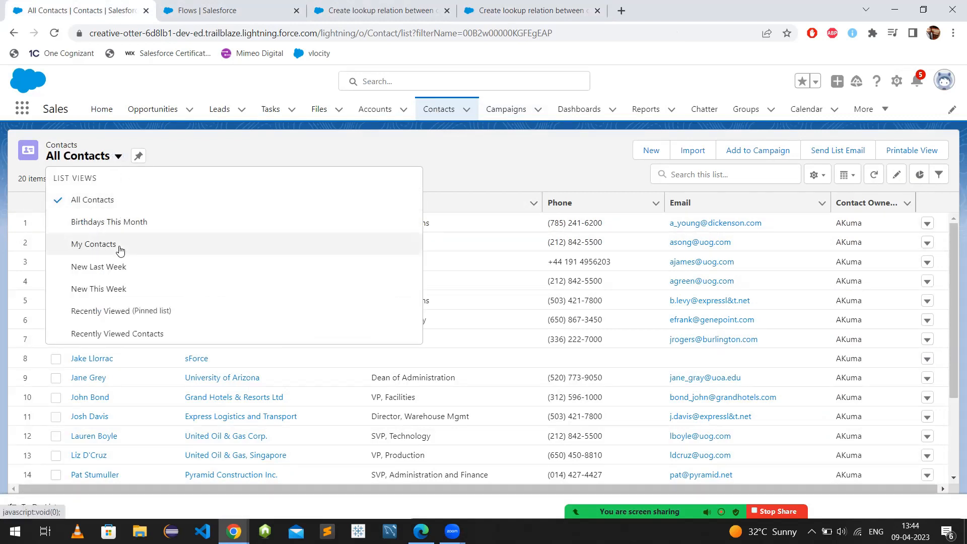
click(94, 244)
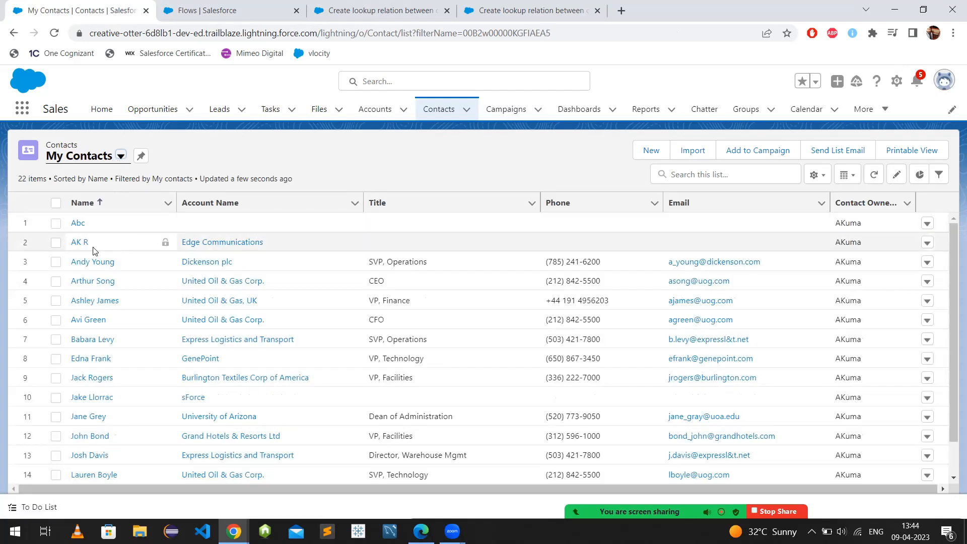
click(78, 243)
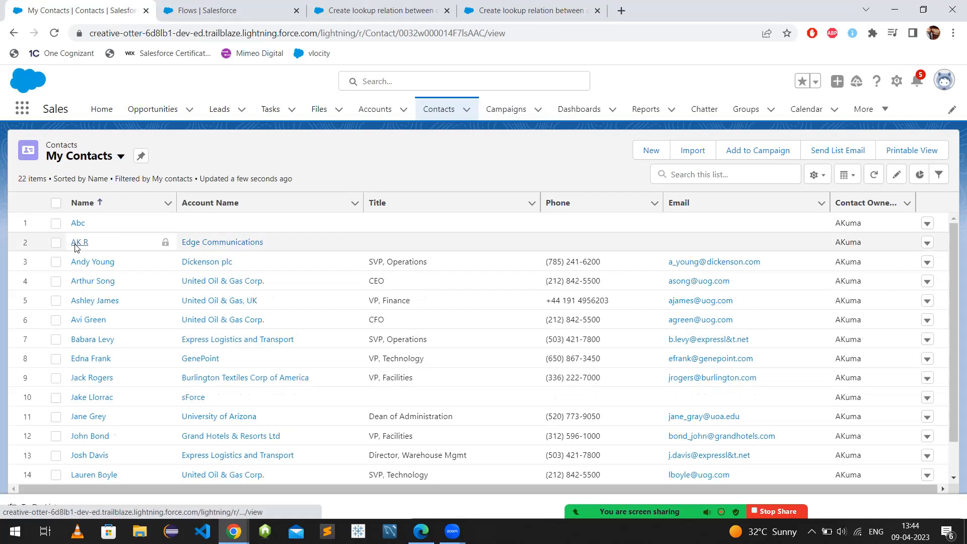
Examine the new contact's details and highlight its related account name
mouse_move(91, 201)
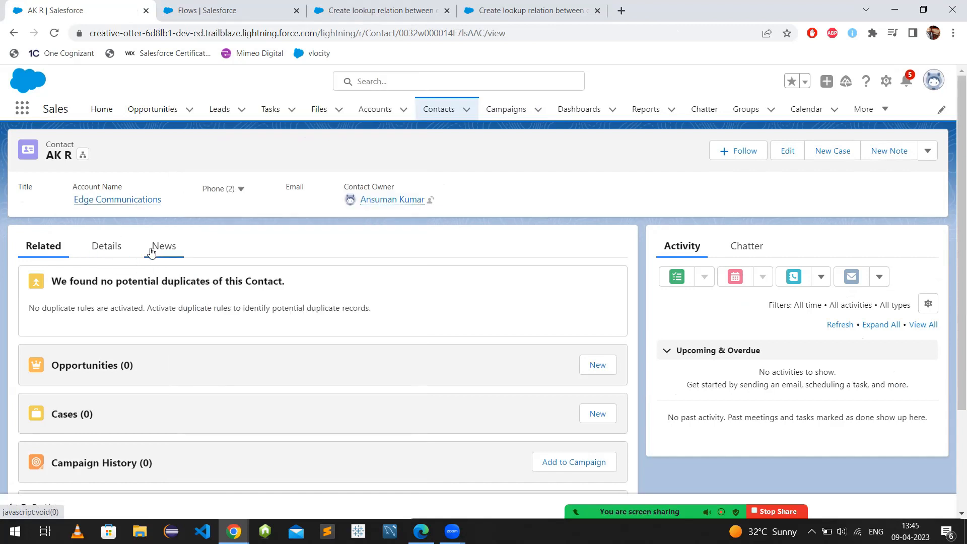
click(105, 248)
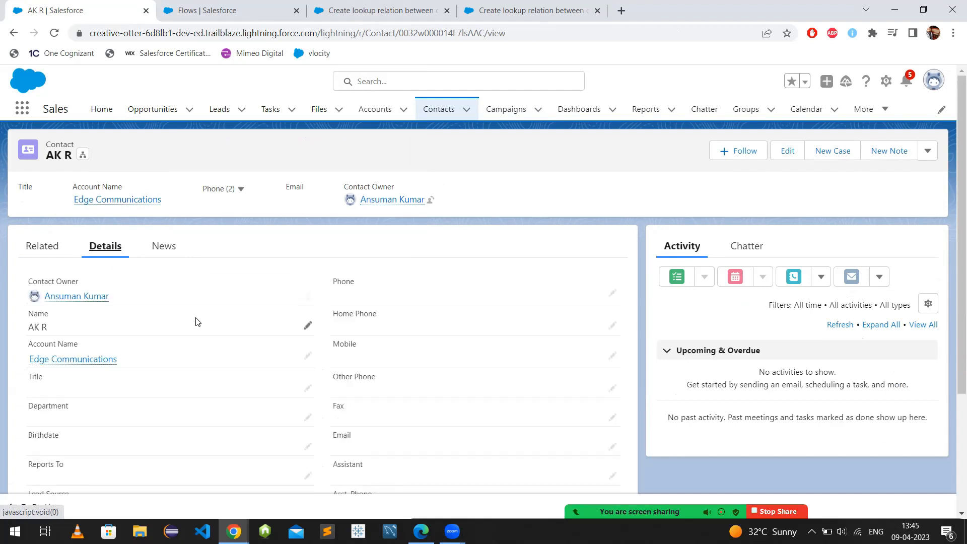
triple_click(96, 361)
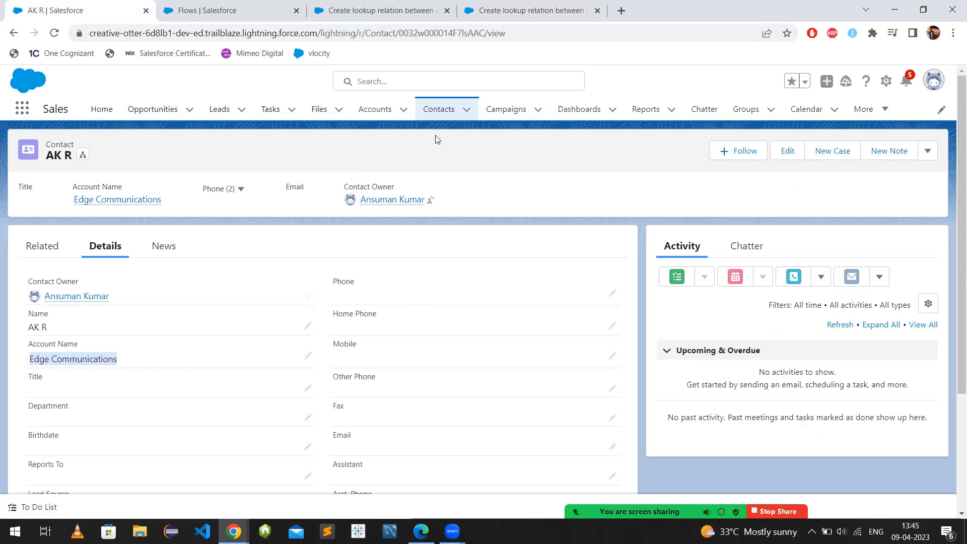
Revisit the debug results and return to the flow's canvas
click(502, 11)
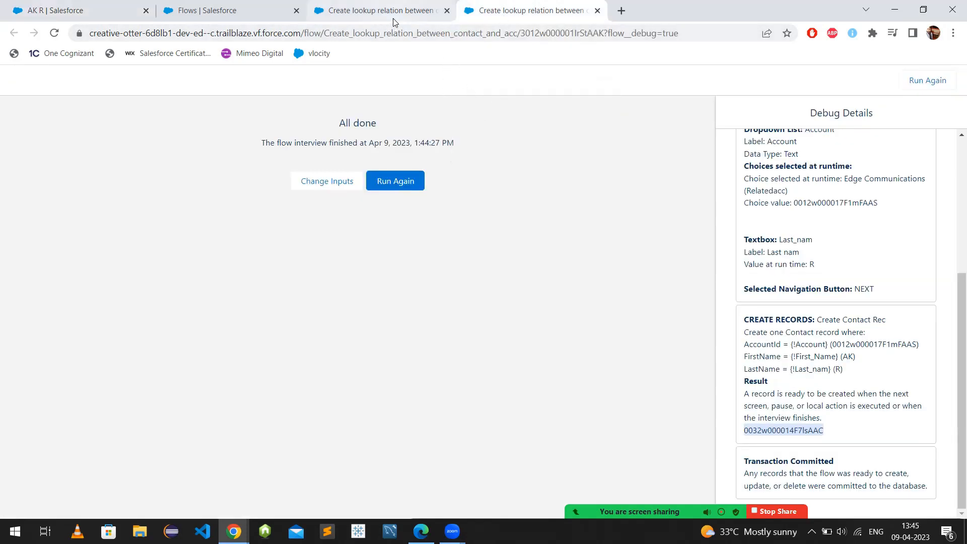
mouse_move(396, 11)
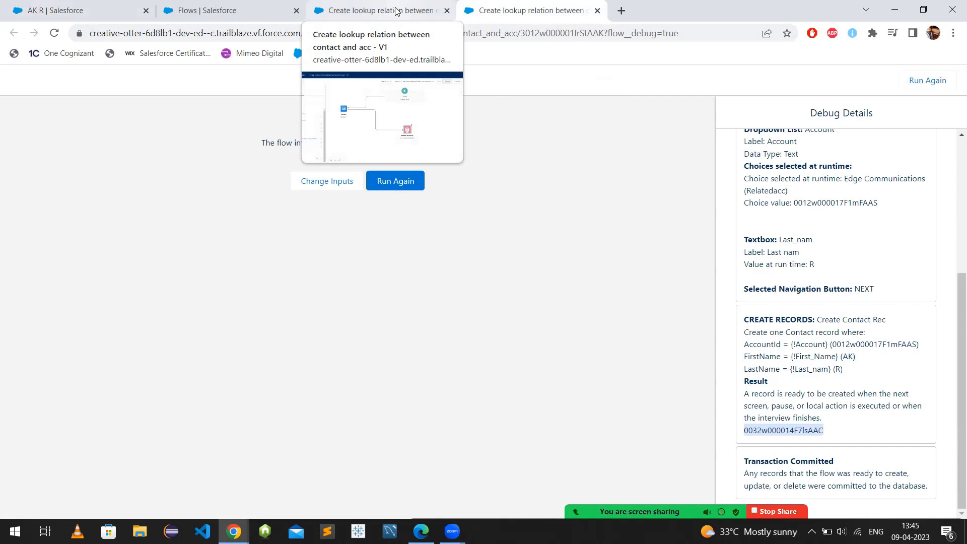
click(396, 10)
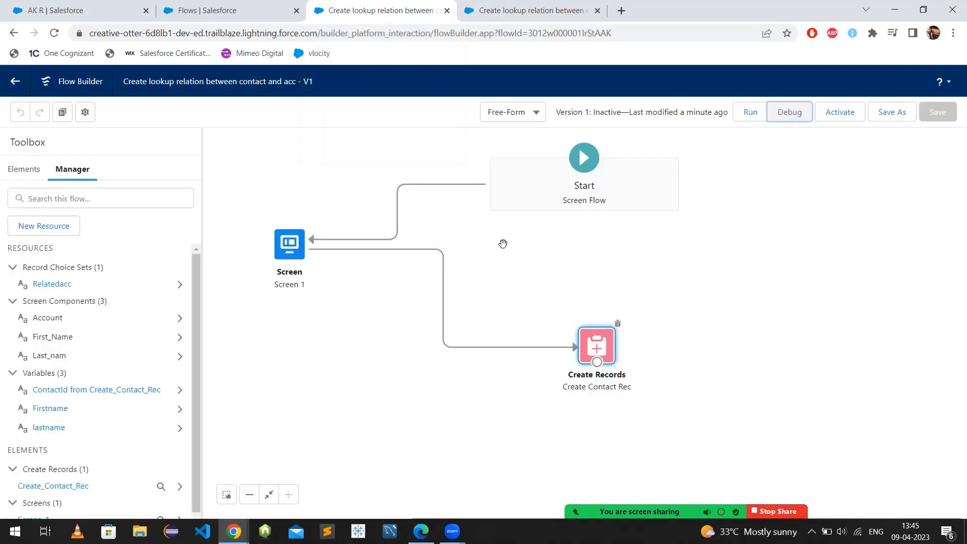